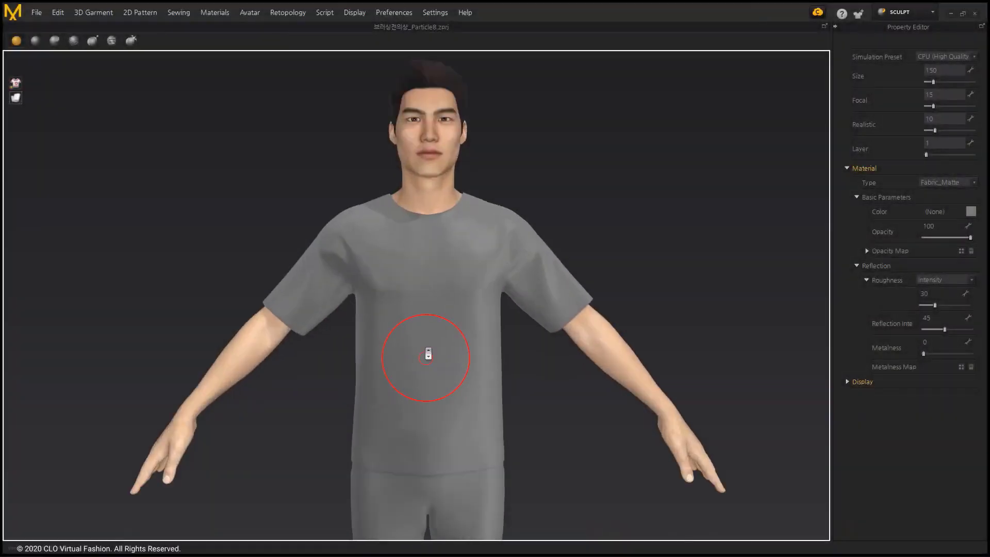
{"action": "scroll", "coordinate": [428, 354], "scroll_direction": "up", "scroll_amount": 3}
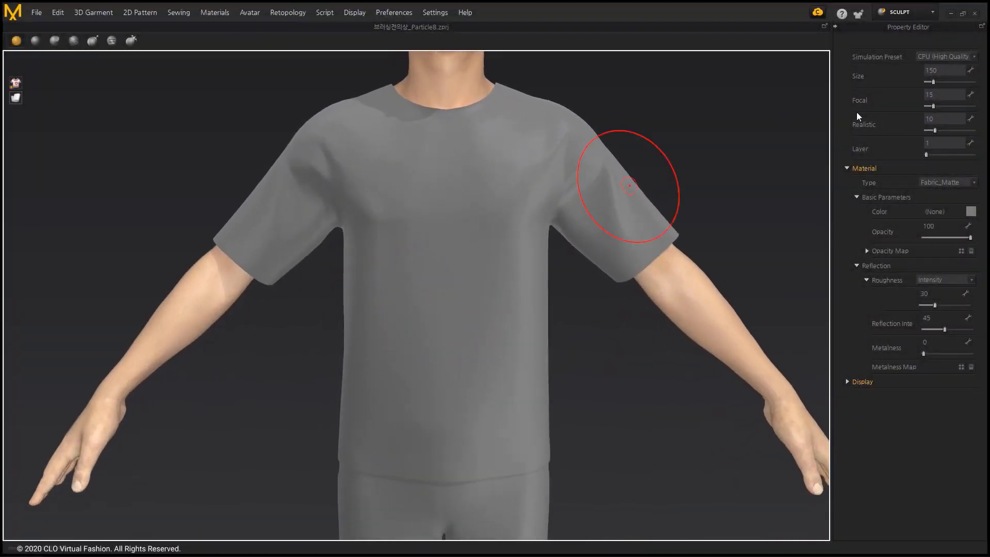
Step: Enlarge the brush to about 330 with stronger focal strength, then sculpt a wrinkle into the shirt front
{"action": "left_click_drag", "start_coordinate": [934, 81], "coordinate": [940, 82]}
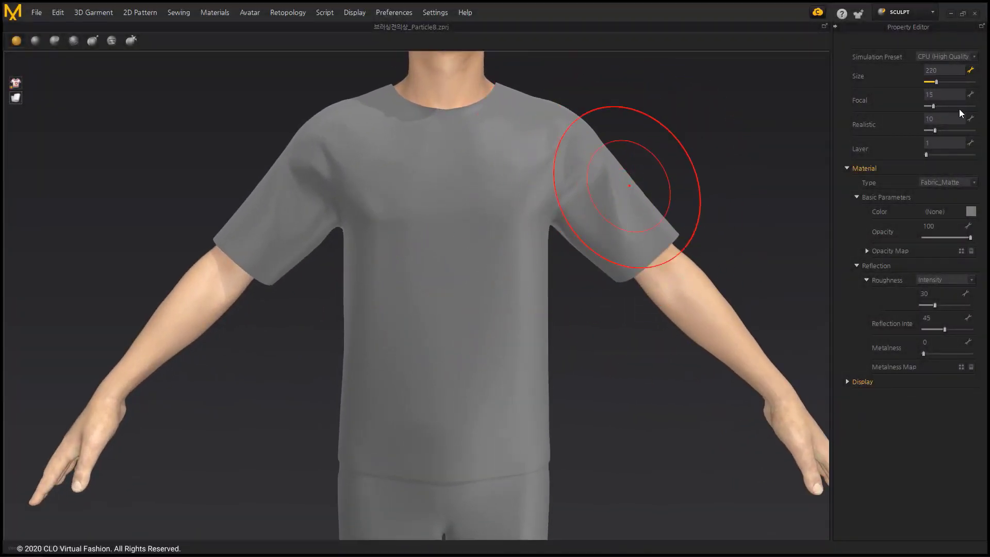
{"action": "left_click", "coordinate": [944, 110]}
{"action": "left_click", "coordinate": [932, 58]}
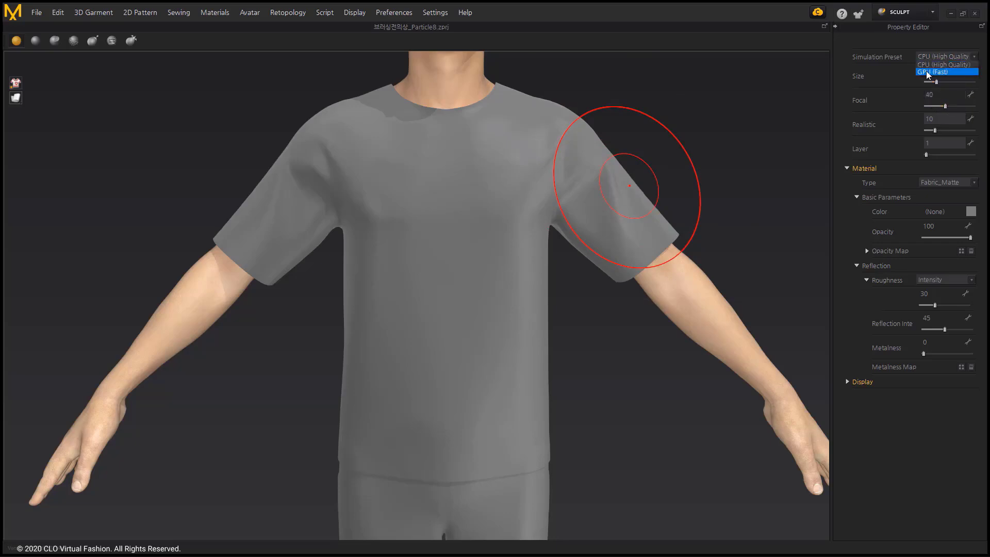
{"action": "left_click", "coordinate": [930, 67]}
{"action": "left_click_drag", "start_coordinate": [936, 82], "coordinate": [940, 109]}
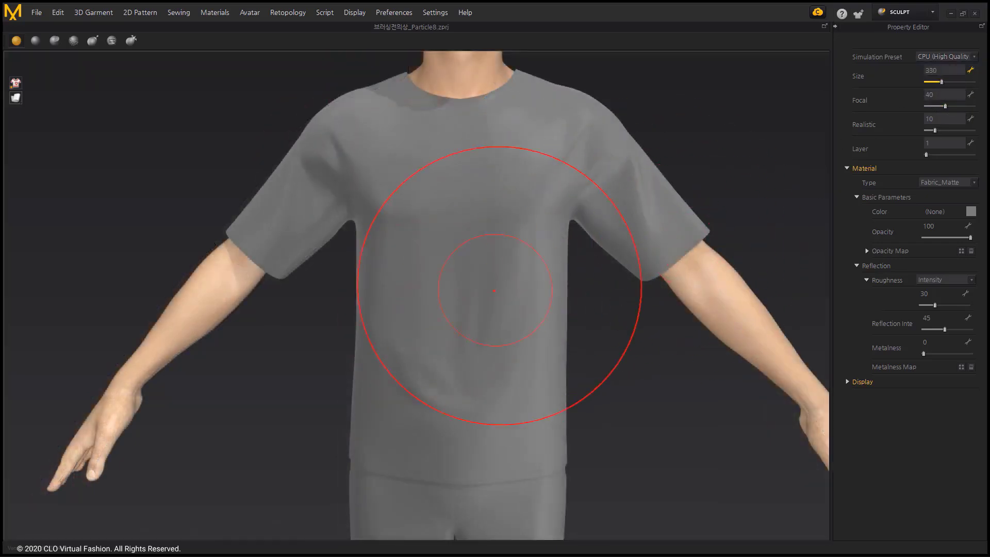
{"action": "left_click_drag", "start_coordinate": [442, 333], "coordinate": [444, 375]}
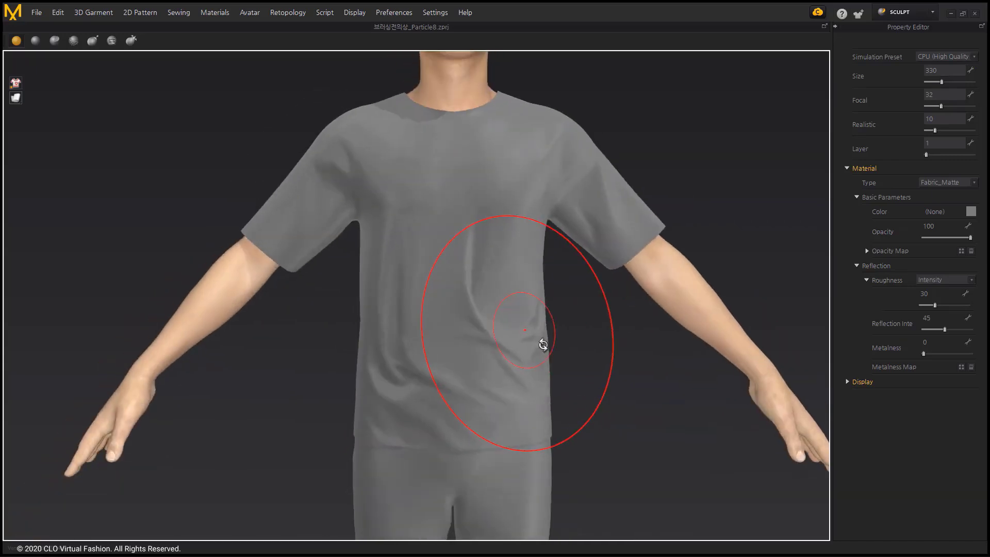
{"action": "left_click_drag", "start_coordinate": [941, 81], "coordinate": [933, 106]}
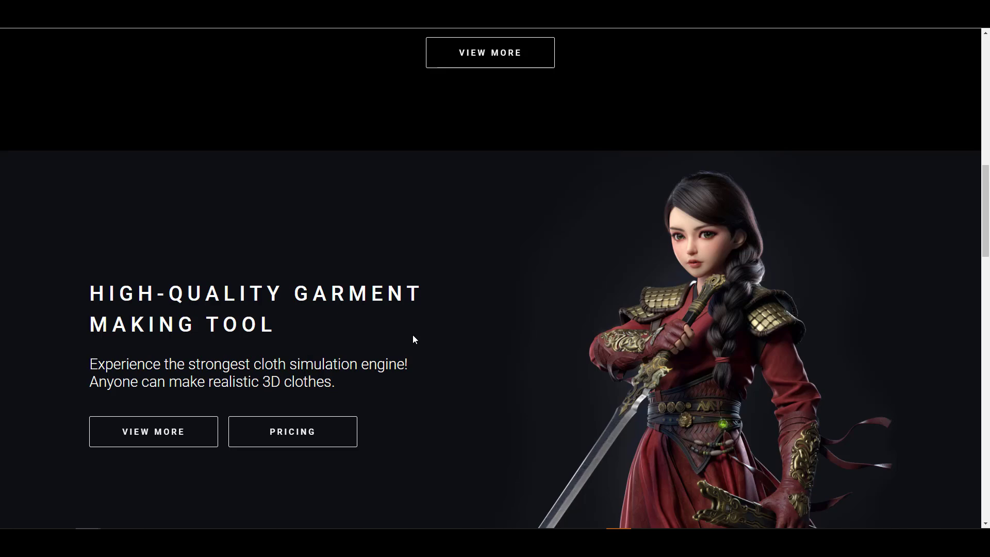
{"action": "scroll", "coordinate": [412, 337], "scroll_direction": "up", "scroll_amount": 4}
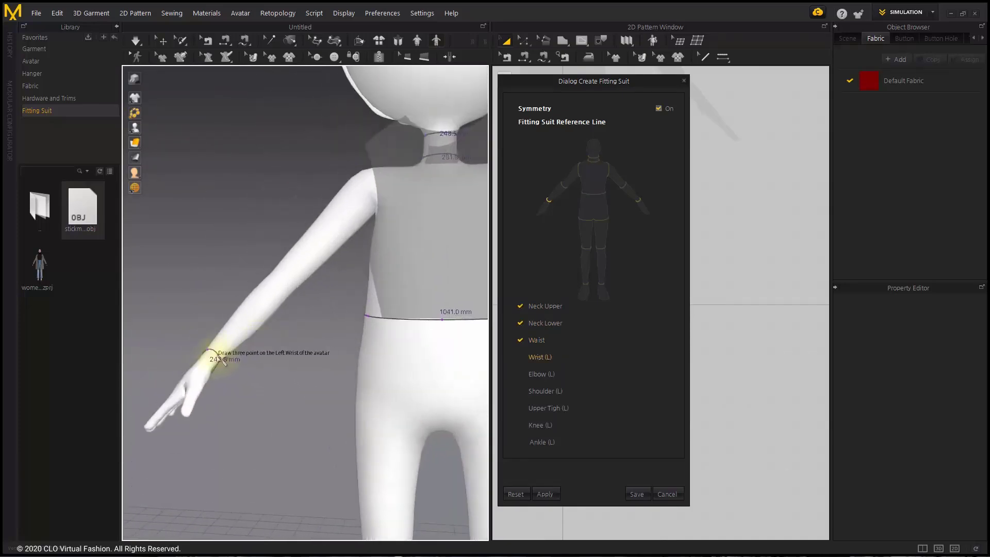
Step: Mark the left wrist, elbow, shoulder, thigh, knee and ankle lines, then the right ankle with symmetry off
{"action": "left_click", "coordinate": [221, 360]}
{"action": "left_click", "coordinate": [244, 317]}
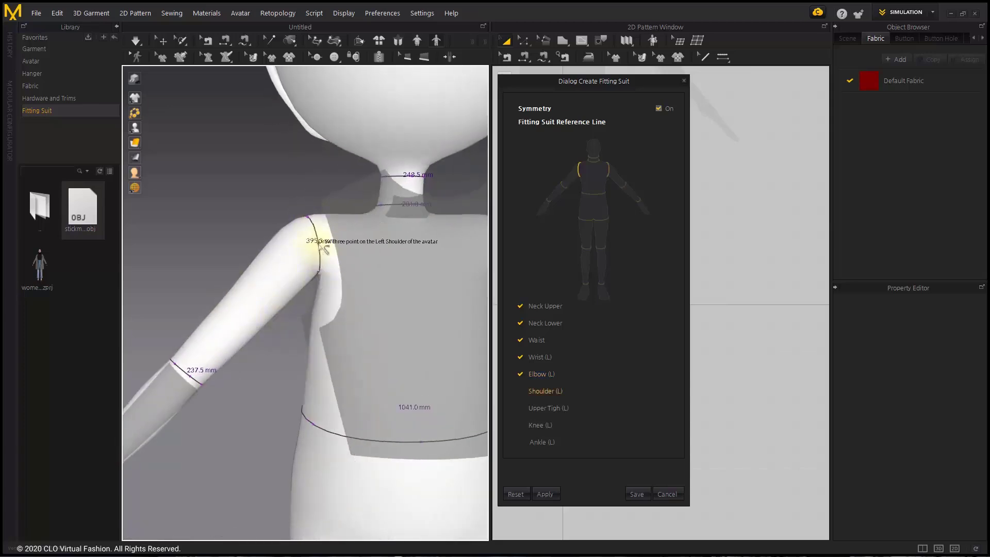
{"action": "left_click", "coordinate": [324, 246]}
{"action": "left_click", "coordinate": [270, 321]}
{"action": "left_click", "coordinate": [329, 348]}
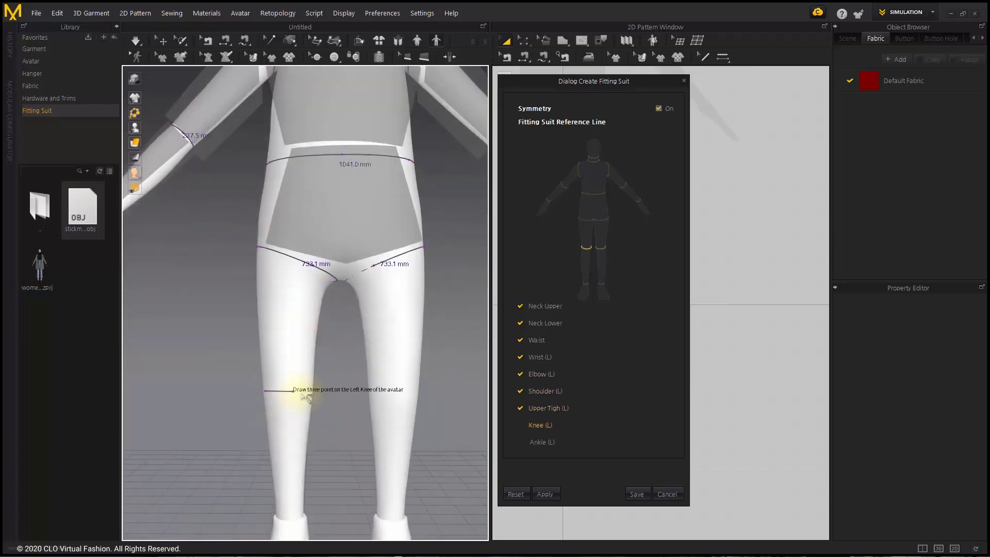
{"action": "left_click", "coordinate": [313, 395]}
{"action": "left_click", "coordinate": [307, 480]}
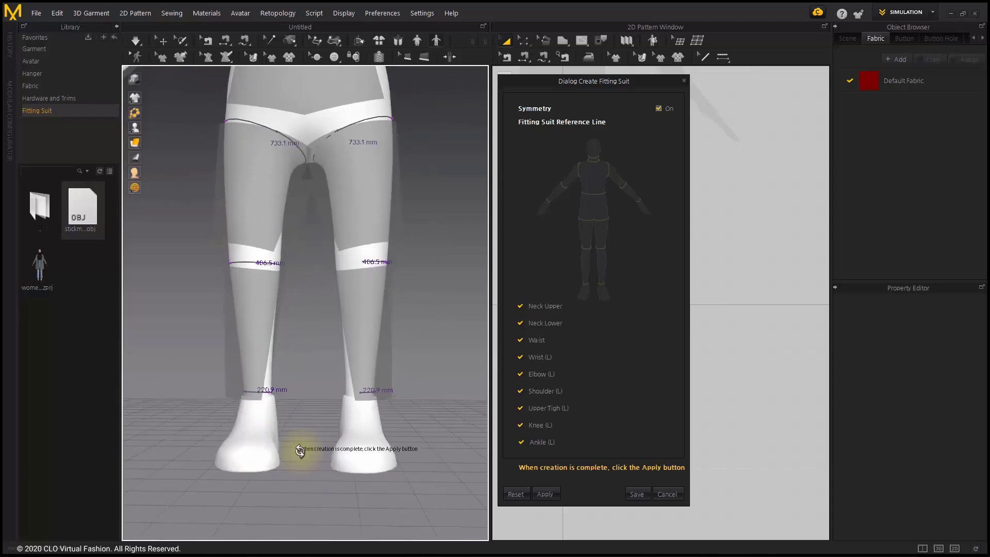
{"action": "left_click", "coordinate": [658, 108]}
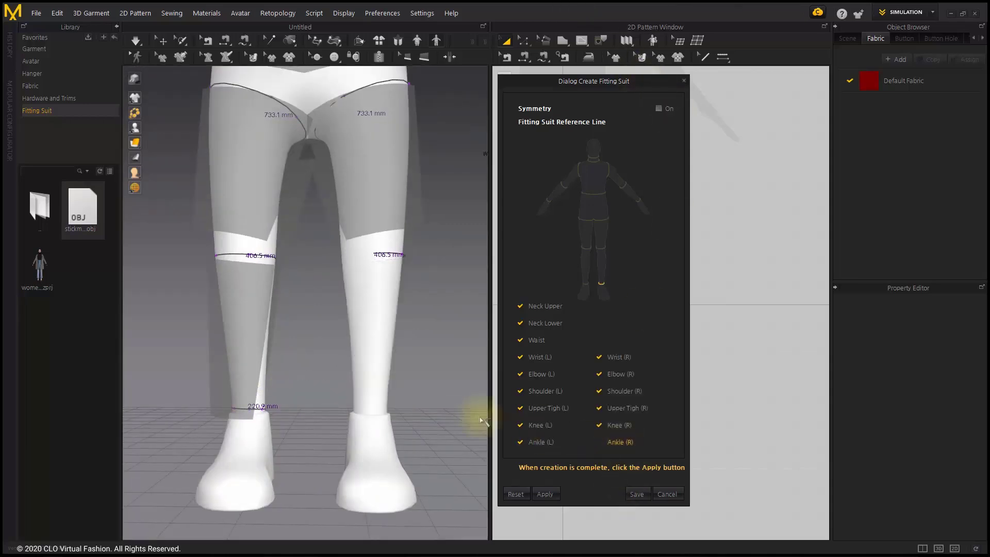
{"action": "left_click", "coordinate": [388, 410]}
Step: Apply the fitting suit and save the avatar as Stickman.avt
{"action": "left_click", "coordinate": [545, 493]}
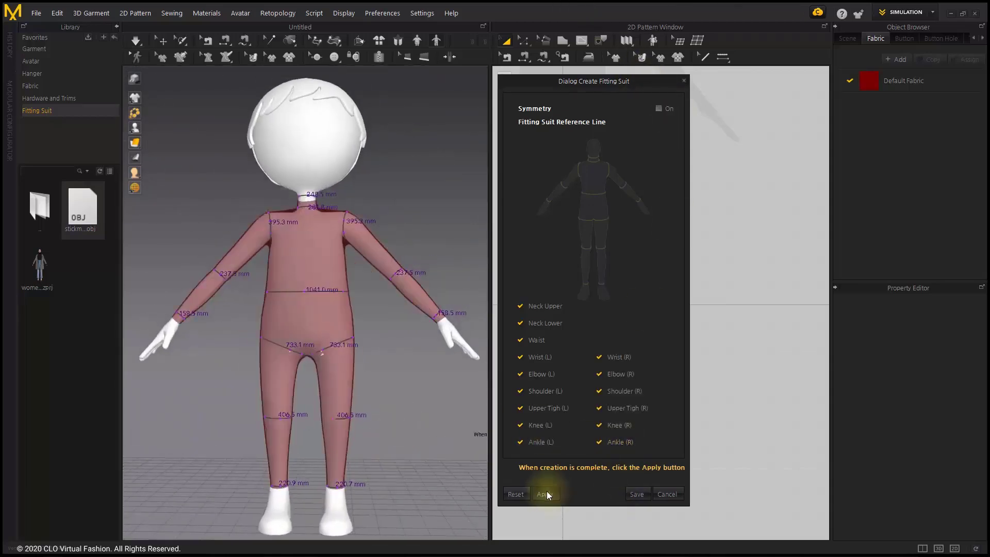
{"action": "left_click", "coordinate": [637, 493]}
{"action": "type", "text": "Stickman_"}
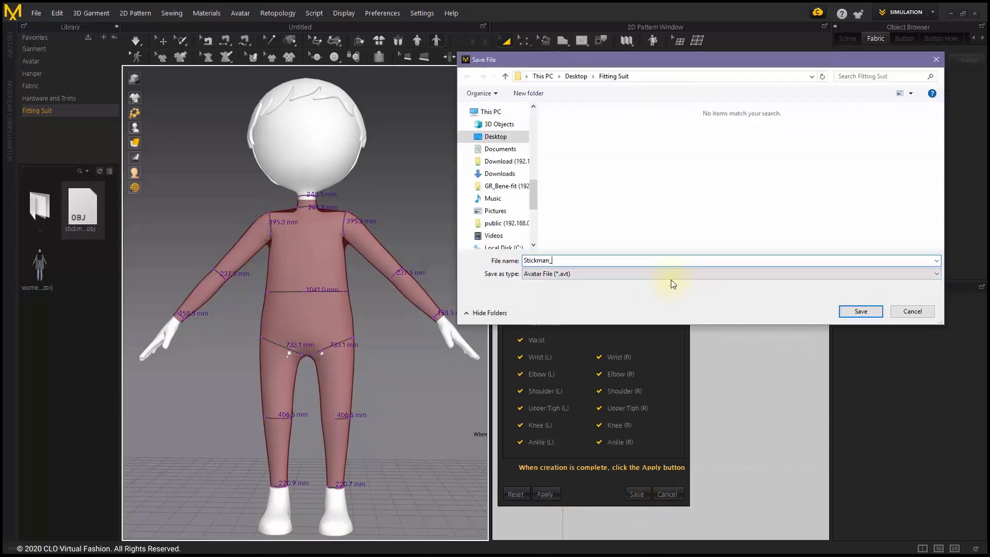
{"action": "key", "text": "Return"}
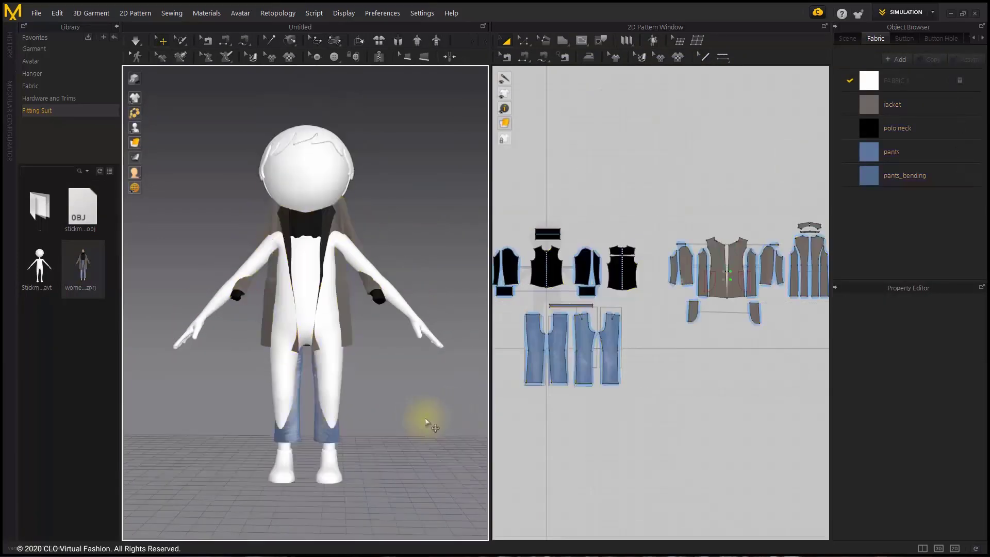
{"action": "scroll", "coordinate": [741, 254], "scroll_direction": "up", "scroll_amount": 3}
{"action": "scroll", "coordinate": [635, 331], "scroll_direction": "down", "scroll_amount": 3}
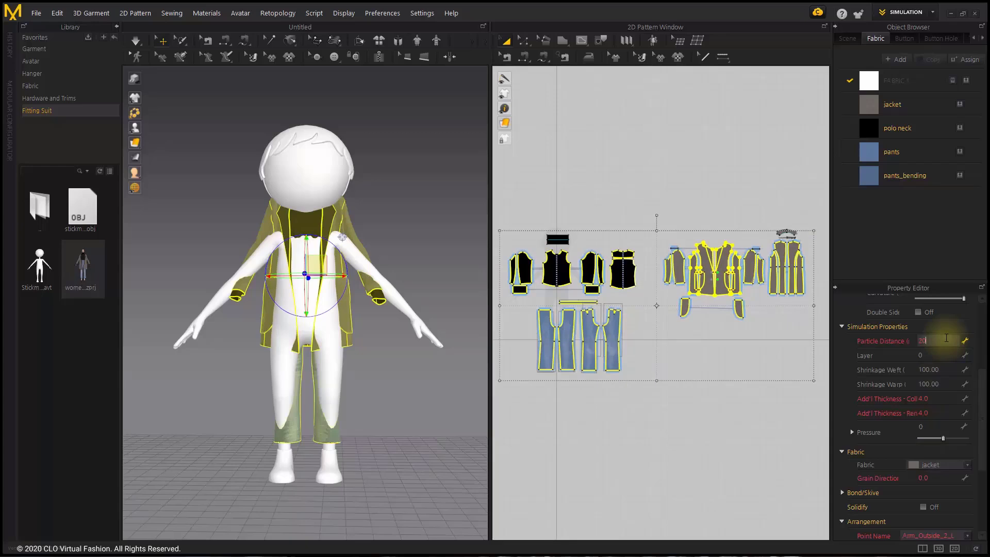
Step: Re-synchronize the garments and select the black polo-neck pattern pieces
{"action": "left_click", "coordinate": [652, 40]}
{"action": "left_click", "coordinate": [469, 297]}
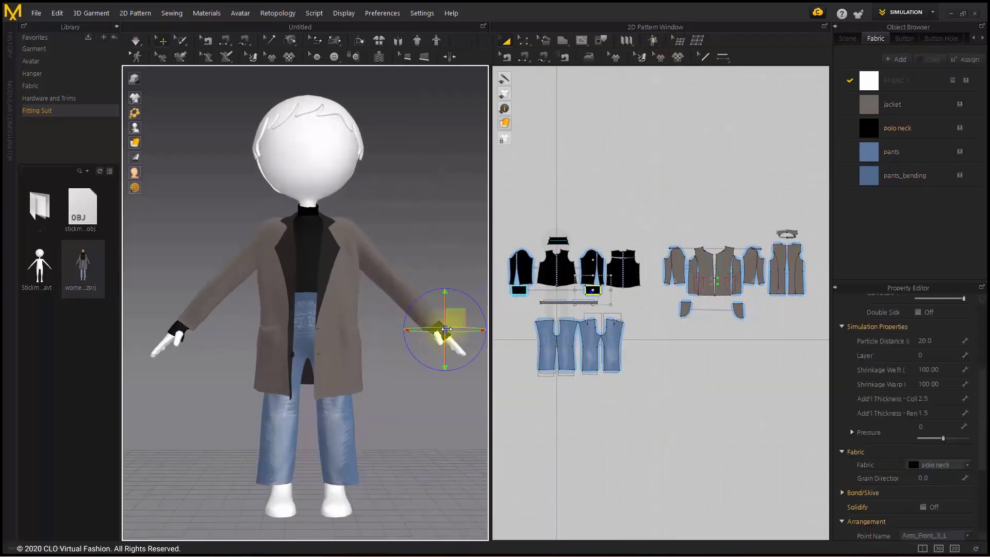
{"action": "left_click", "coordinate": [177, 328]}
{"action": "left_click", "coordinate": [696, 364]}
{"action": "left_click", "coordinate": [541, 255]}
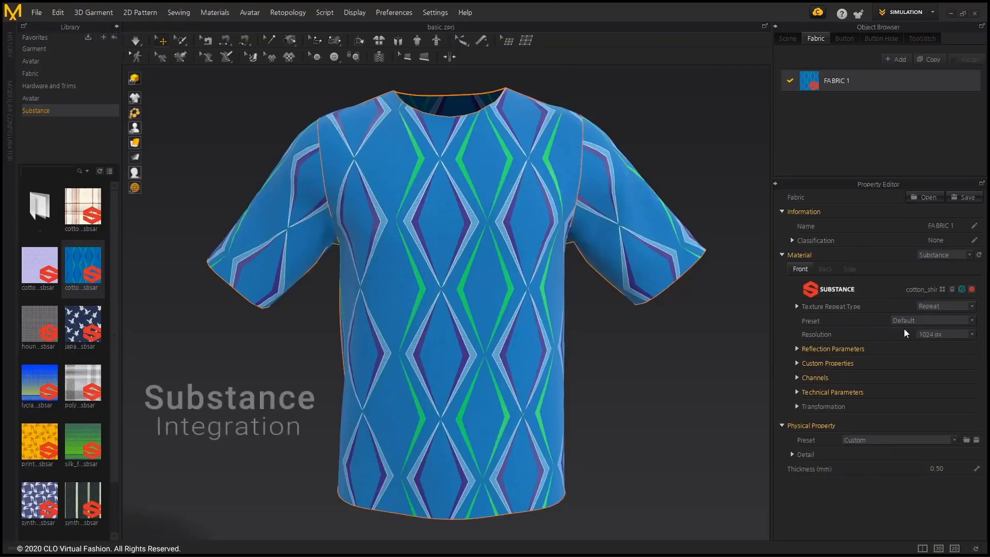
Step: Switch the shirt's Substance preset to Multi Stripes, then to Glossy Green Petrol
{"action": "left_click", "coordinate": [907, 321]}
{"action": "left_click", "coordinate": [906, 342]}
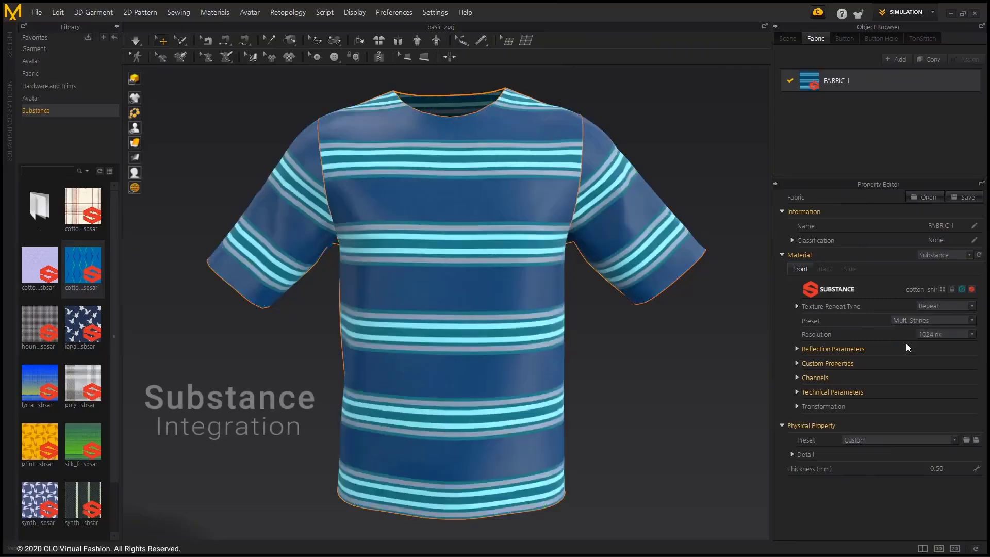
{"action": "left_click", "coordinate": [905, 320]}
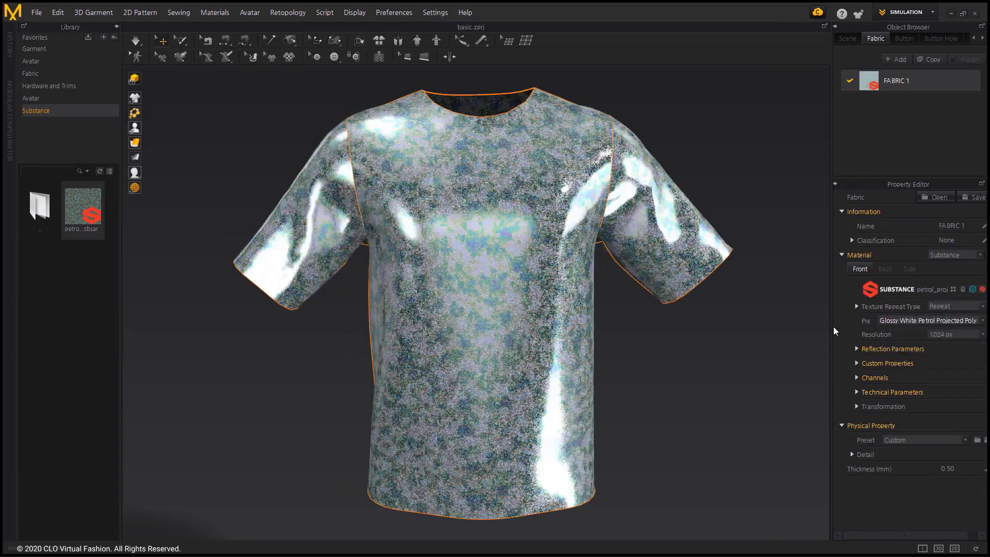
{"action": "left_click", "coordinate": [876, 342]}
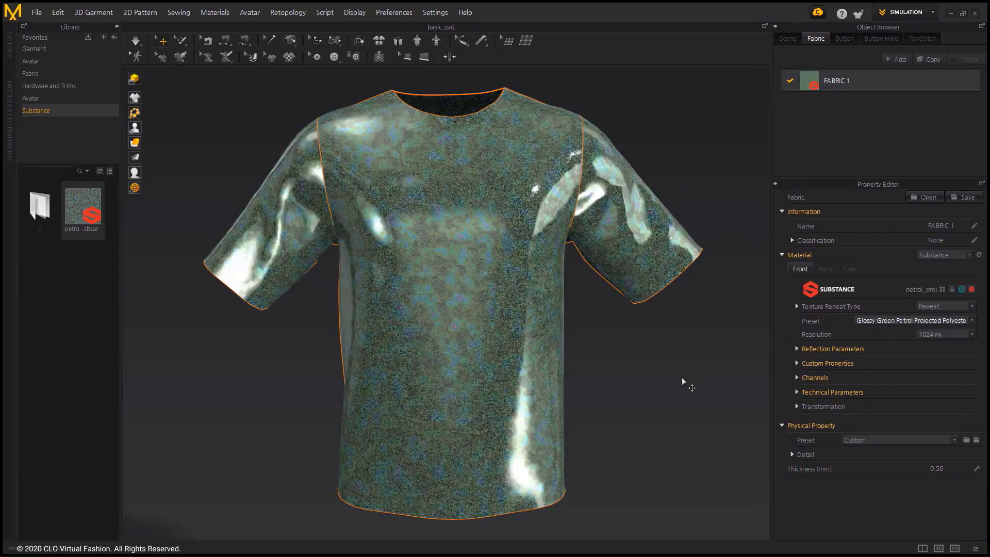
{"action": "mouse_move", "coordinate": [685, 382]}
{"action": "right_mouse_down"}
{"action": "mouse_move", "coordinate": [672, 377]}
{"action": "mouse_move", "coordinate": [696, 379]}
{"action": "right_mouse_up"}
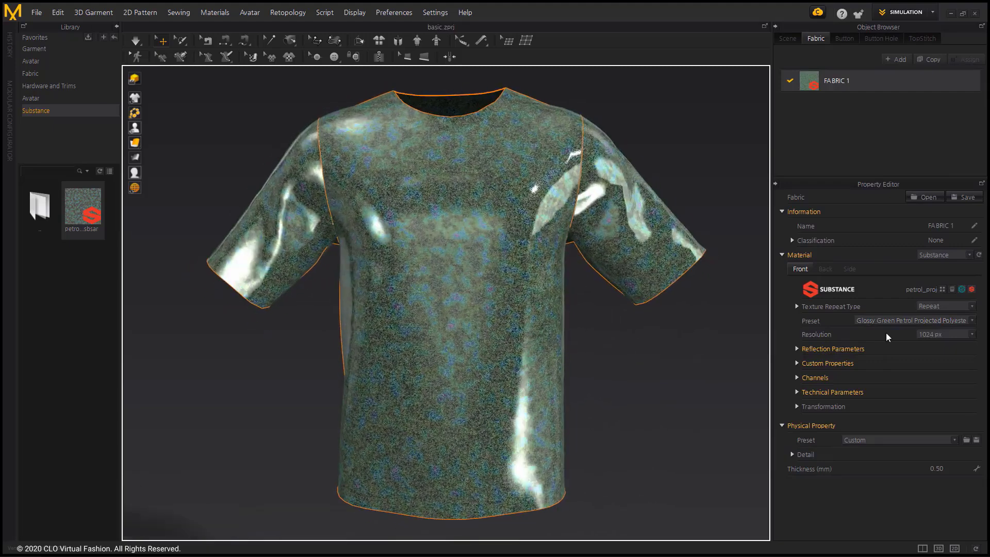
Step: Try Glossy Blue Petrol, reset the preset to Default, and set resolution to 4096 px
{"action": "left_click", "coordinate": [913, 321]}
{"action": "left_click", "coordinate": [890, 349]}
{"action": "left_click", "coordinate": [913, 321]}
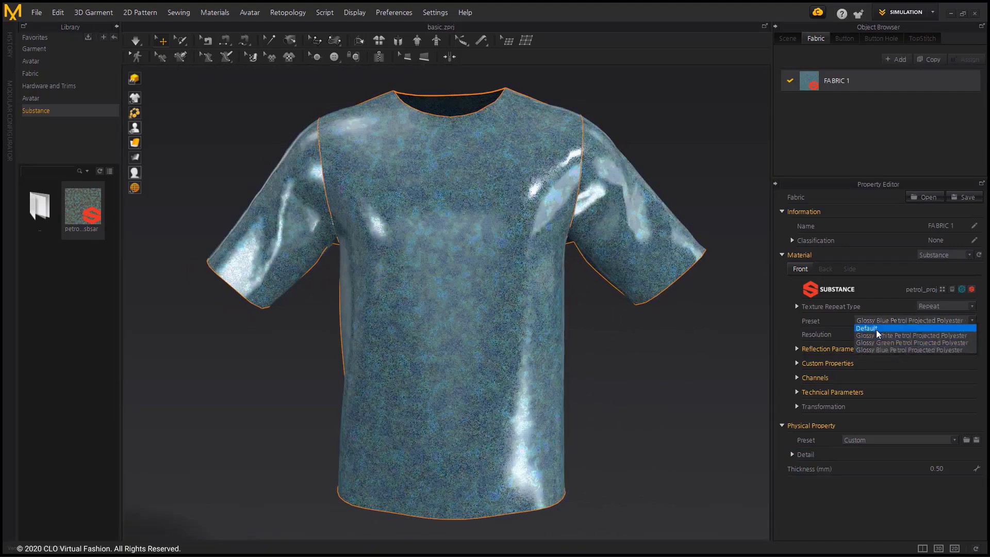
{"action": "left_click", "coordinate": [931, 335]}
{"action": "left_click", "coordinate": [934, 378]}
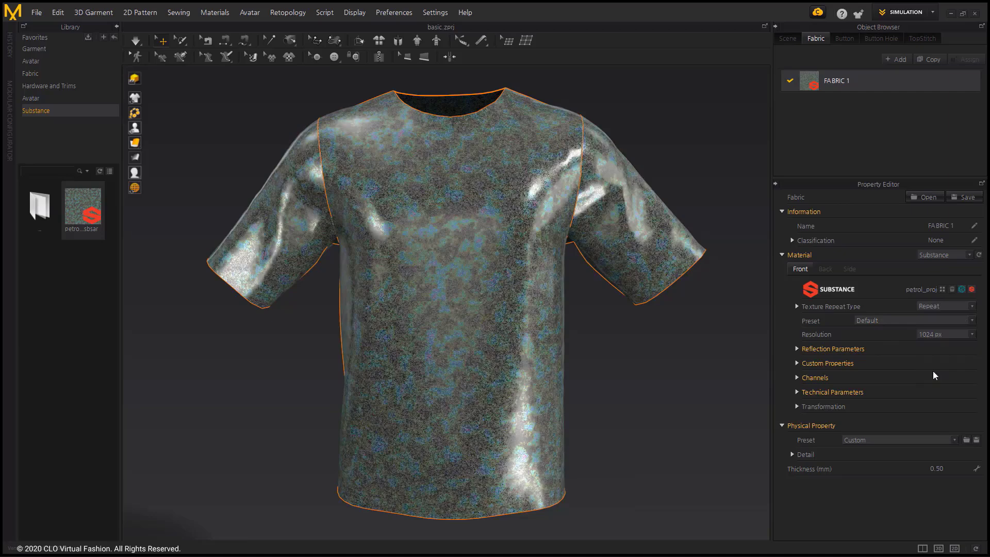
{"action": "left_click", "coordinate": [933, 334]}
{"action": "scroll", "coordinate": [557, 165], "scroll_direction": "down", "scroll_amount": 1}
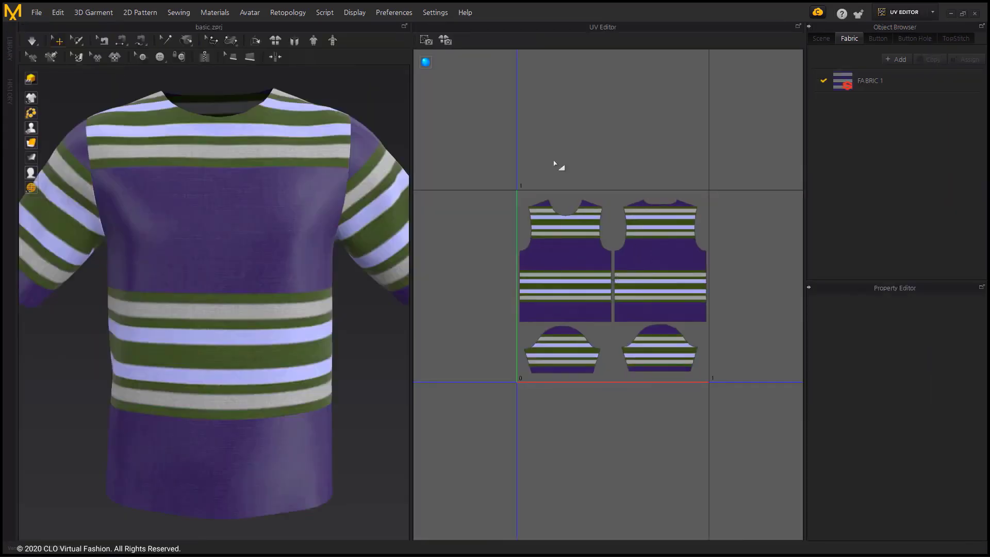
{"action": "left_click", "coordinate": [737, 333]}
{"action": "left_click", "coordinate": [874, 80]}
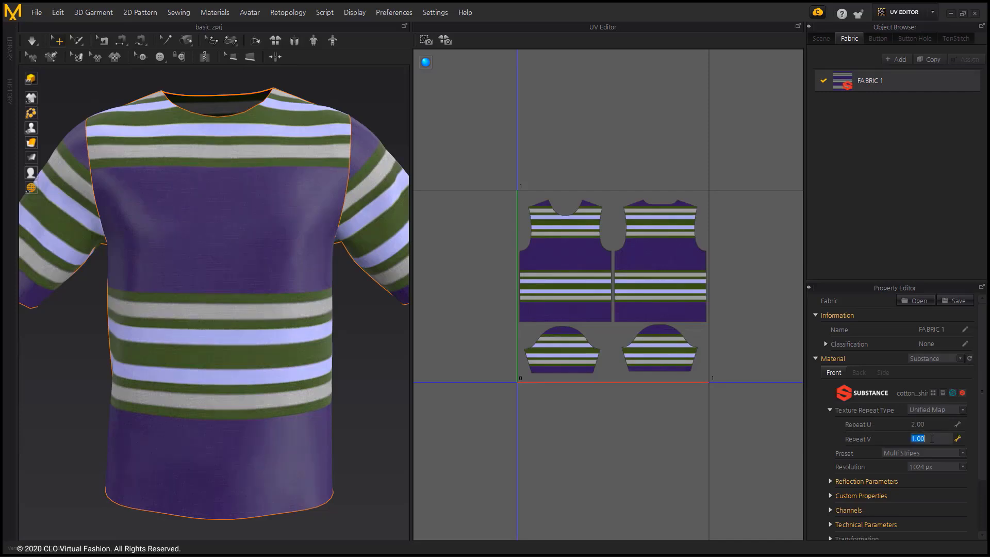
{"action": "type", "text": "2"}
{"action": "key", "text": "Return"}
{"action": "type", "text": "4"}
{"action": "key", "text": "Return"}
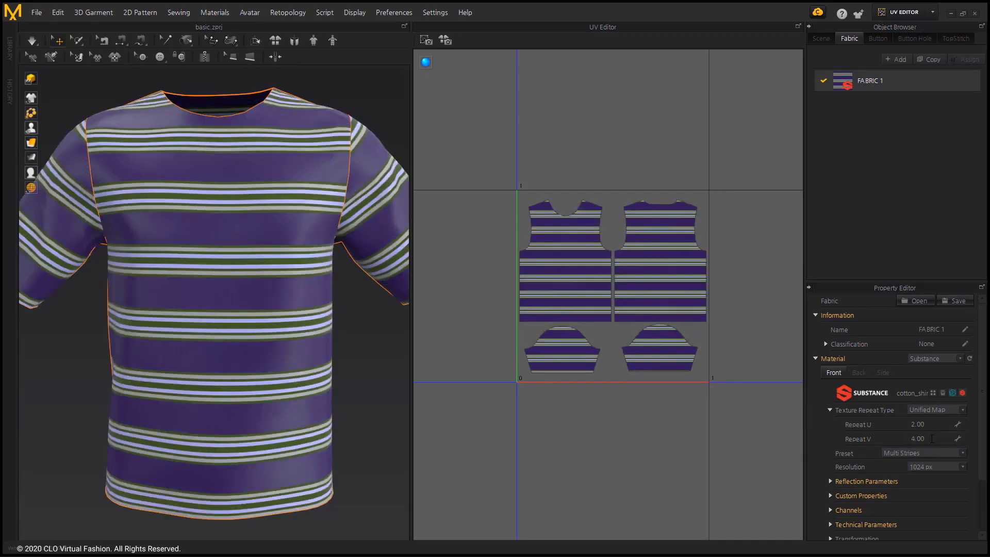
{"action": "scroll", "coordinate": [380, 411], "scroll_direction": "down", "scroll_amount": 3}
{"action": "left_click", "coordinate": [350, 398]}
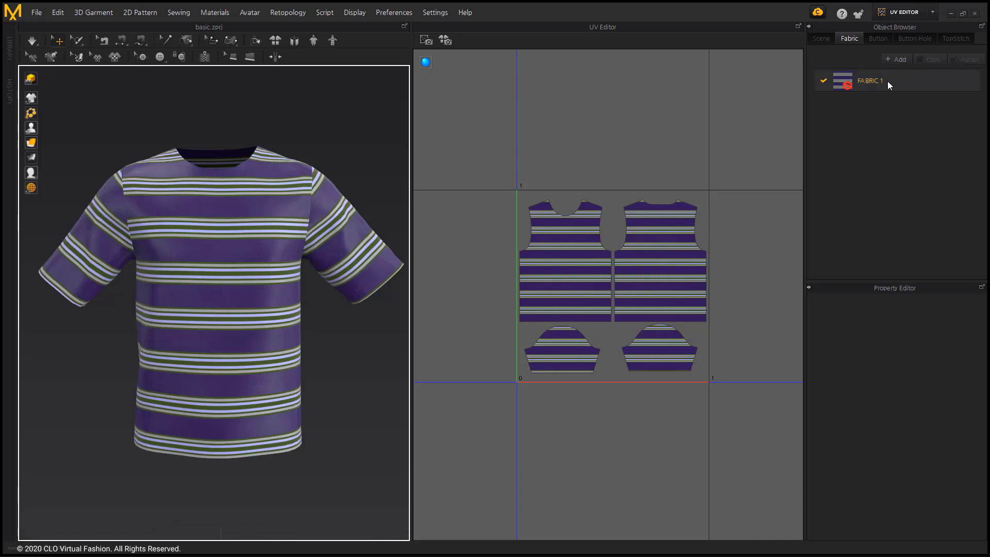
{"action": "left_click", "coordinate": [561, 342]}
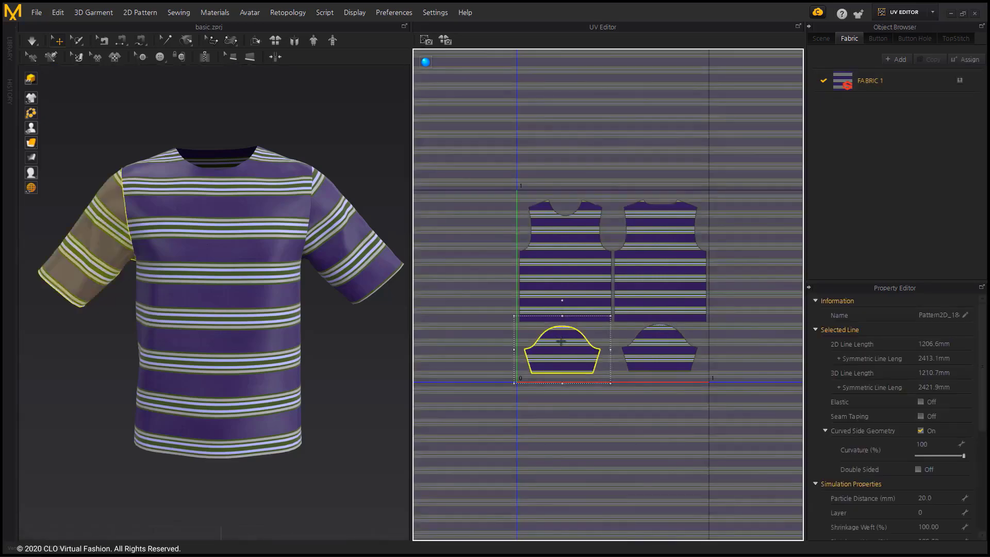
{"action": "left_click", "coordinate": [654, 343]}
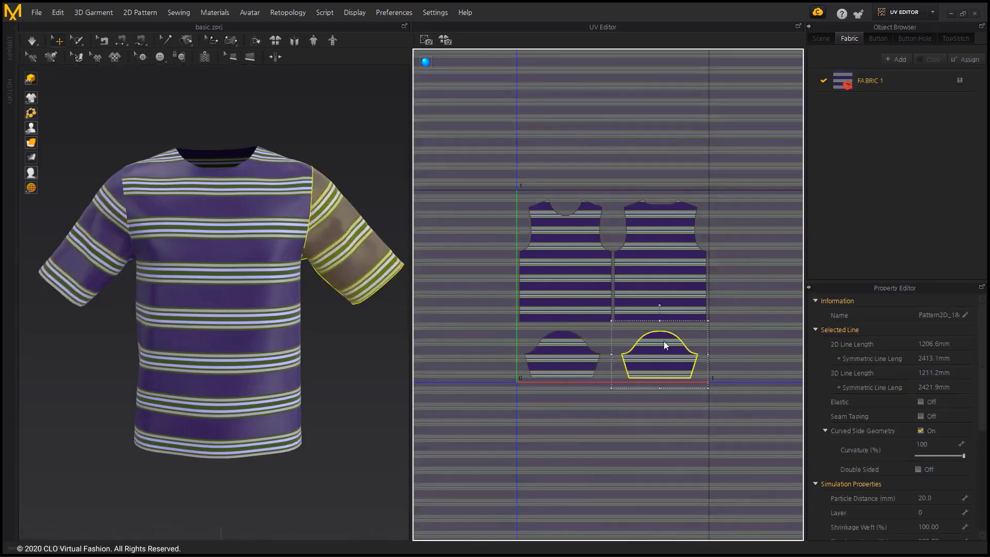
{"action": "left_click", "coordinate": [766, 355]}
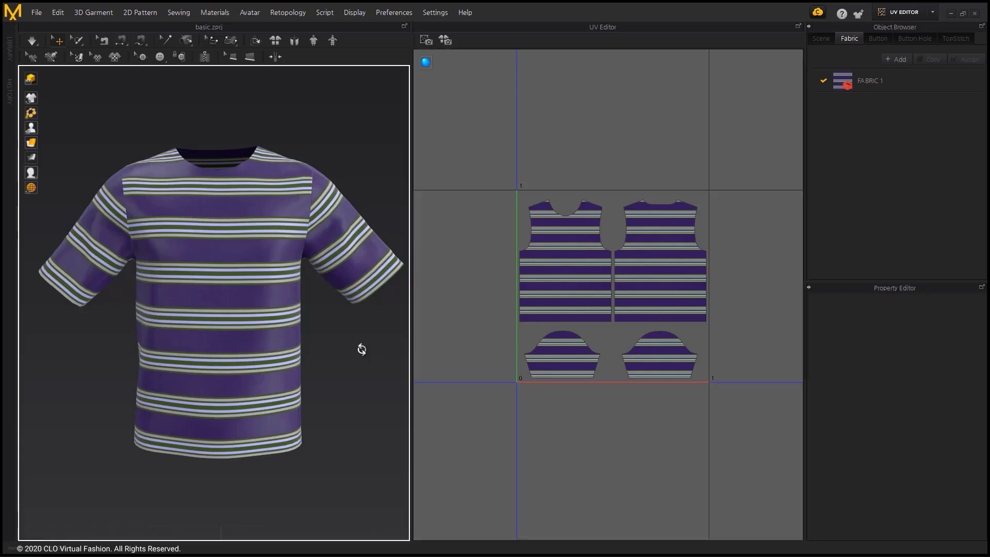
{"action": "mouse_move", "coordinate": [360, 347]}
{"action": "right_mouse_down"}
{"action": "mouse_move", "coordinate": [137, 343]}
{"action": "mouse_move", "coordinate": [293, 339]}
{"action": "right_mouse_up"}
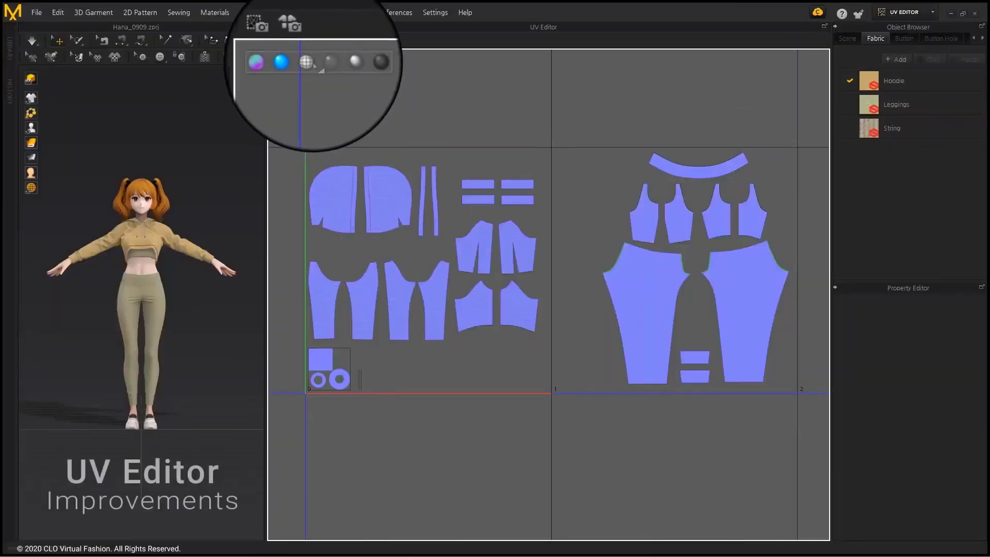
Step: Show UVs in grey mode, move the sleeve UVs lower, and set Repeat U to 2.00
{"action": "left_click", "coordinate": [353, 65]}
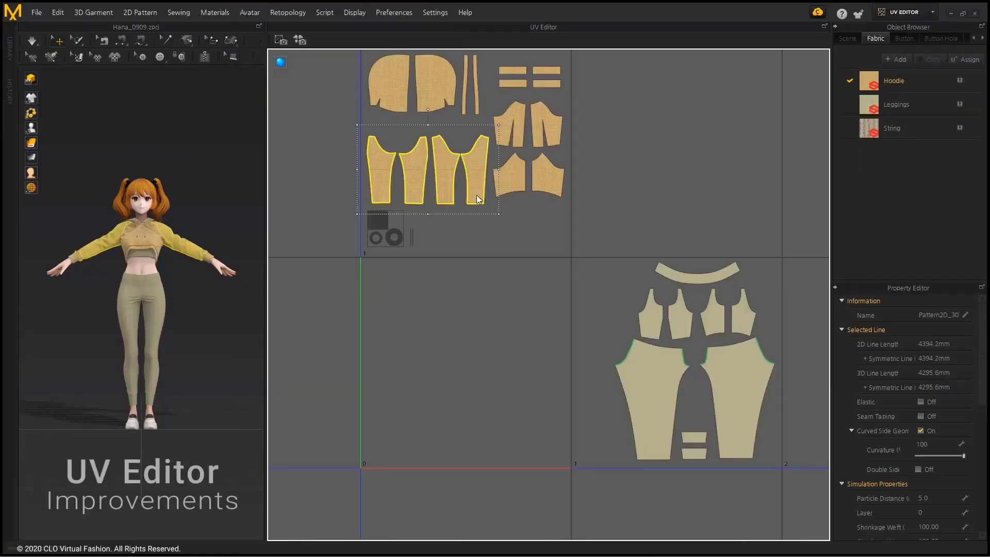
{"action": "left_click_drag", "start_coordinate": [476, 196], "coordinate": [548, 386]}
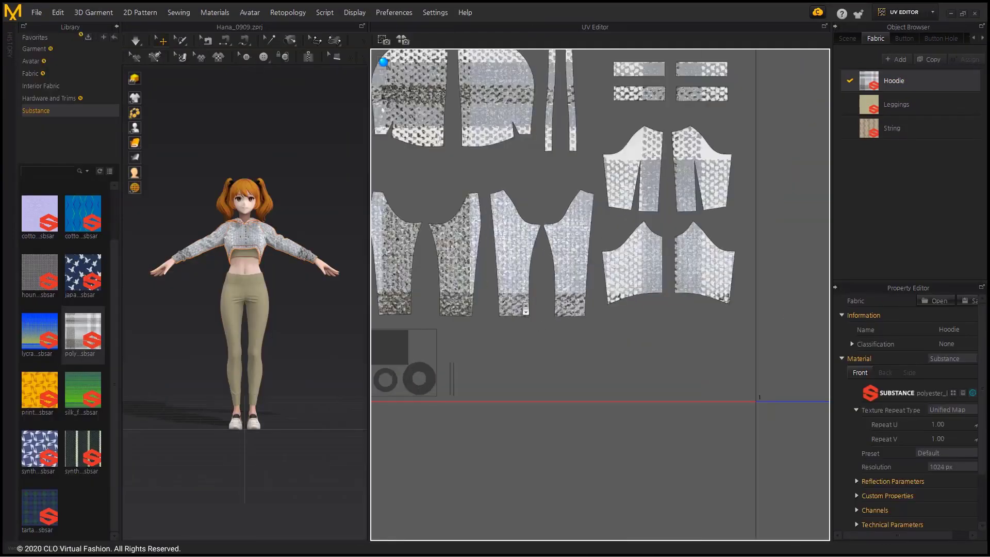
{"action": "middle_click_drag", "start_coordinate": [525, 309], "coordinate": [572, 393]}
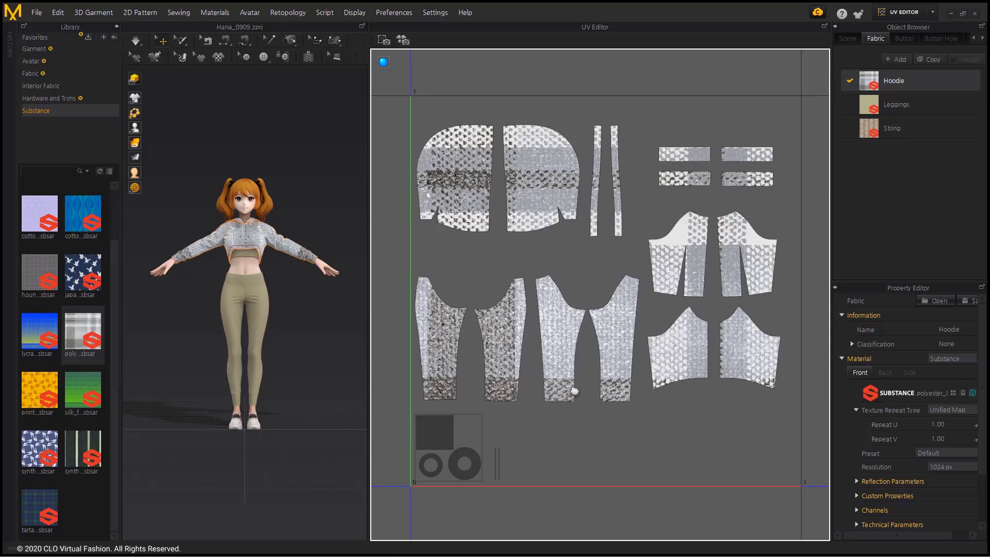
{"action": "left_click", "coordinate": [954, 424]}
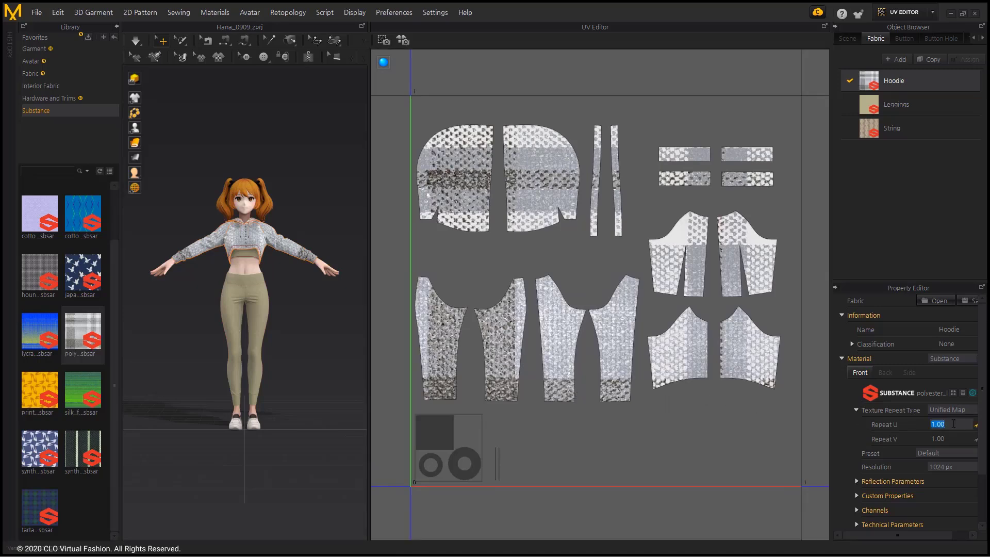
{"action": "type", "text": "2"}
{"action": "key", "text": "Return"}
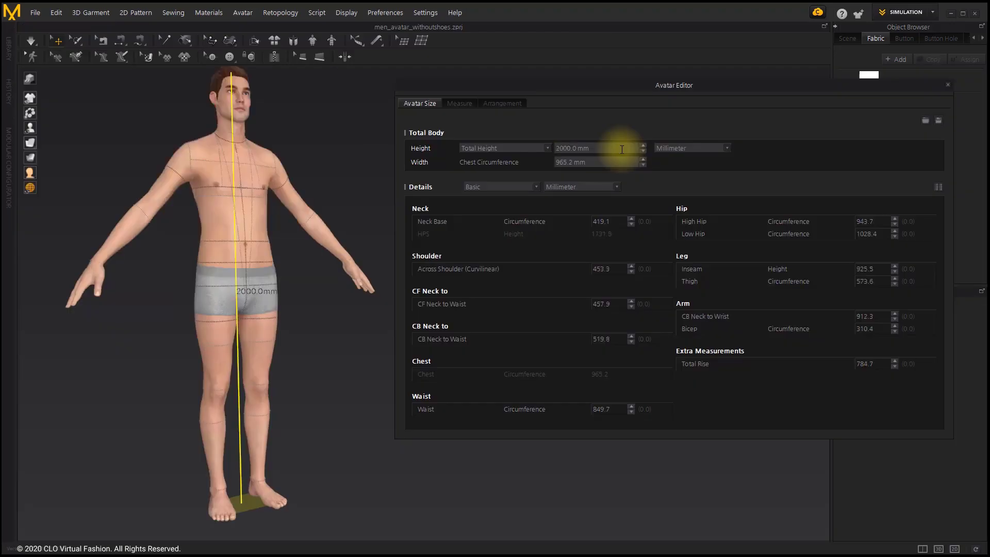
{"action": "left_click", "coordinate": [619, 148]}
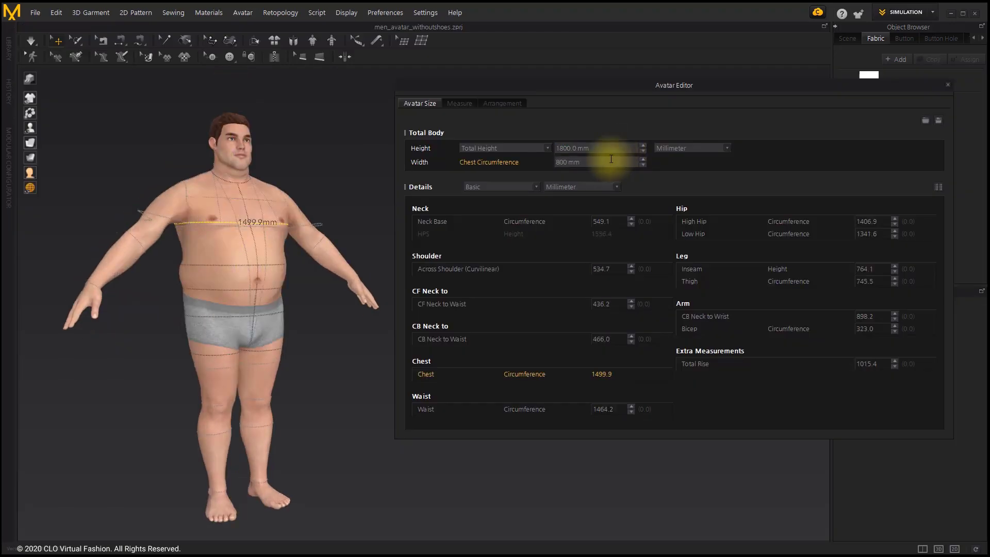
{"action": "type", "text": "1000"}
Step: Set chest width to 1000 mm and try the Advanced Human Body, Dressform and Basic measurement sets
{"action": "key", "text": "Return"}
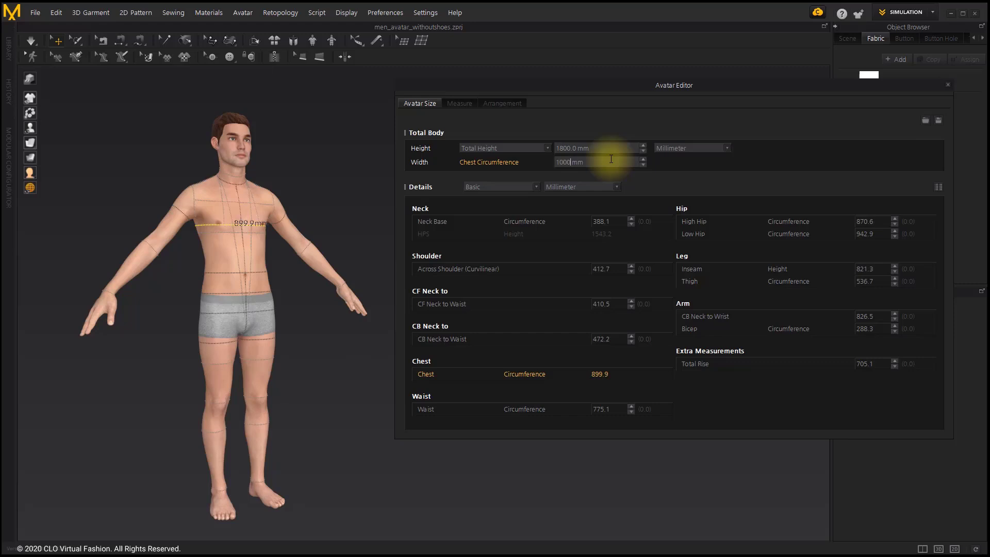
{"action": "key", "text": "Return"}
{"action": "left_click", "coordinate": [700, 148]}
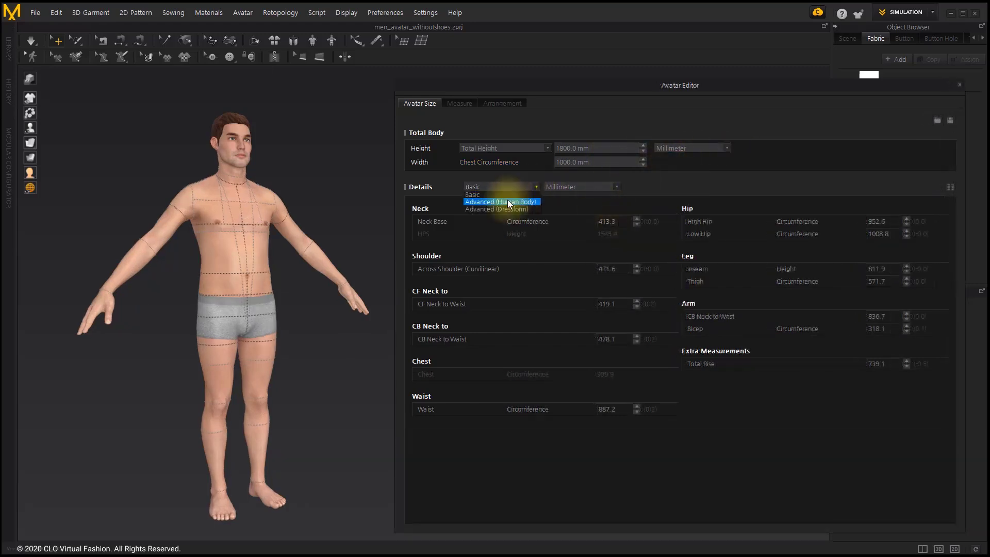
{"action": "left_click", "coordinate": [509, 202]}
{"action": "left_click", "coordinate": [518, 185]}
{"action": "left_click", "coordinate": [530, 209]}
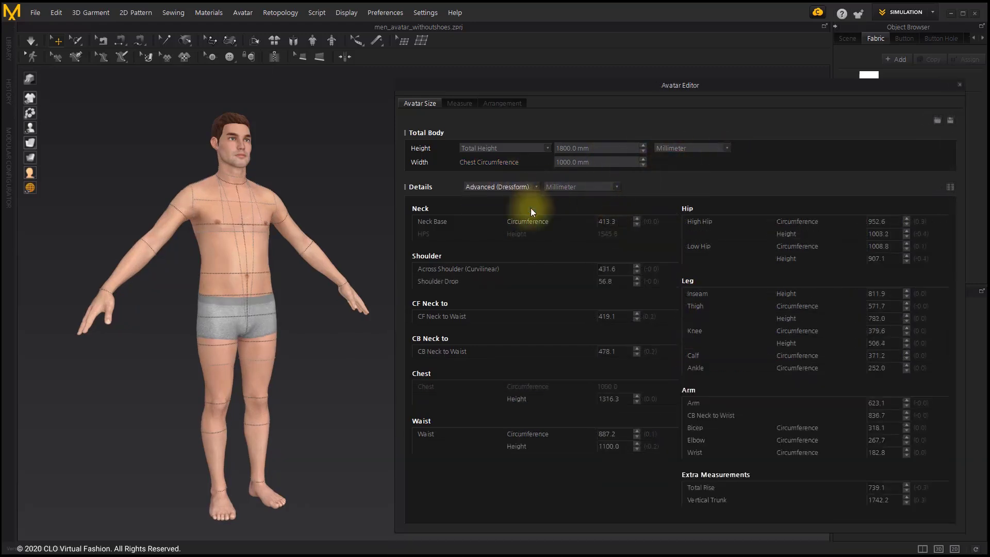
{"action": "left_click", "coordinate": [526, 186]}
{"action": "left_click", "coordinate": [520, 195]}
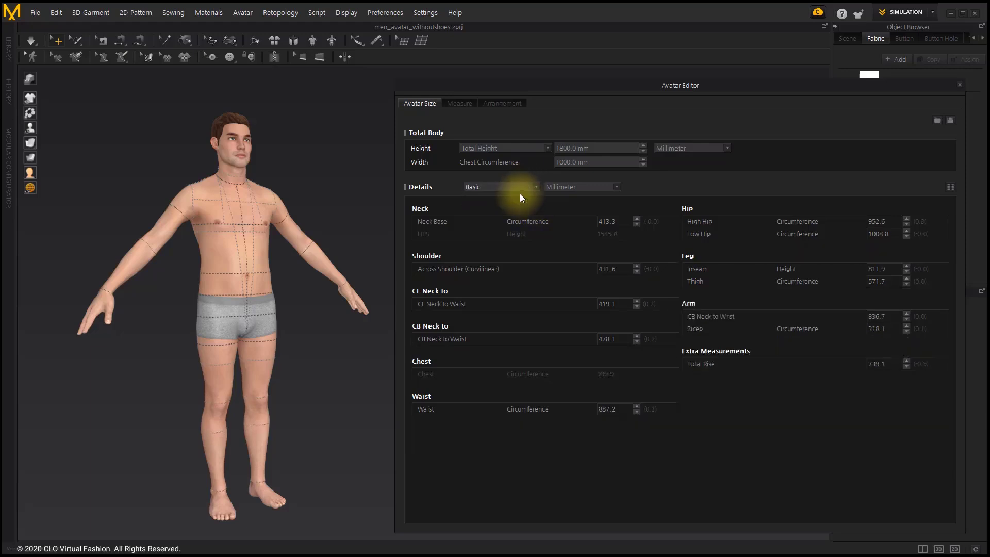
Step: Set Neck Base to 410 mm and Across Shoulder to 430 mm, then return to front view
{"action": "left_click", "coordinate": [619, 222]}
{"action": "type", "text": "410"}
{"action": "key", "text": "Return"}
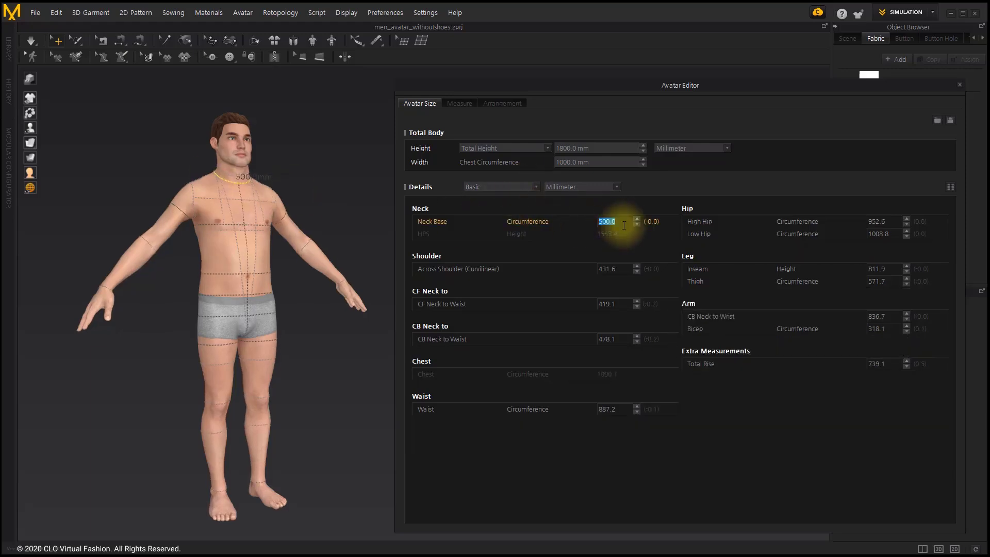
{"action": "left_click", "coordinate": [625, 268]}
{"action": "type", "text": "350"}
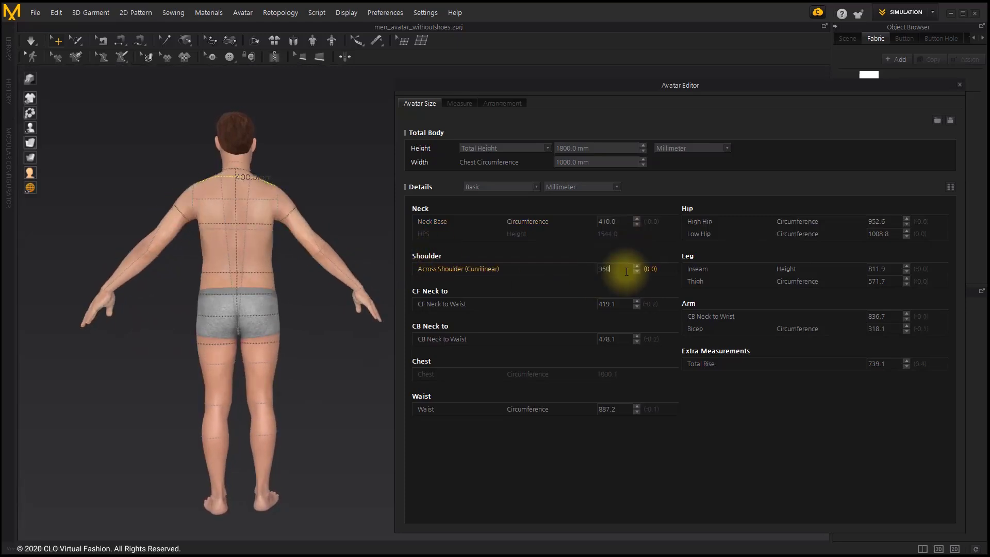
{"action": "key", "text": "Return"}
{"action": "left_click", "coordinate": [322, 391]}
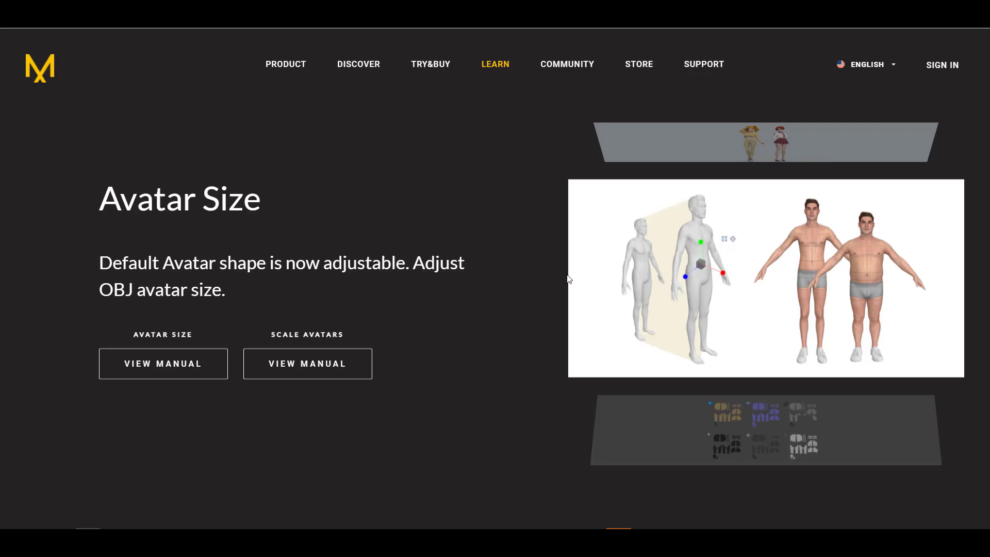
{"action": "scroll", "coordinate": [566, 279], "scroll_direction": "down", "scroll_amount": 1}
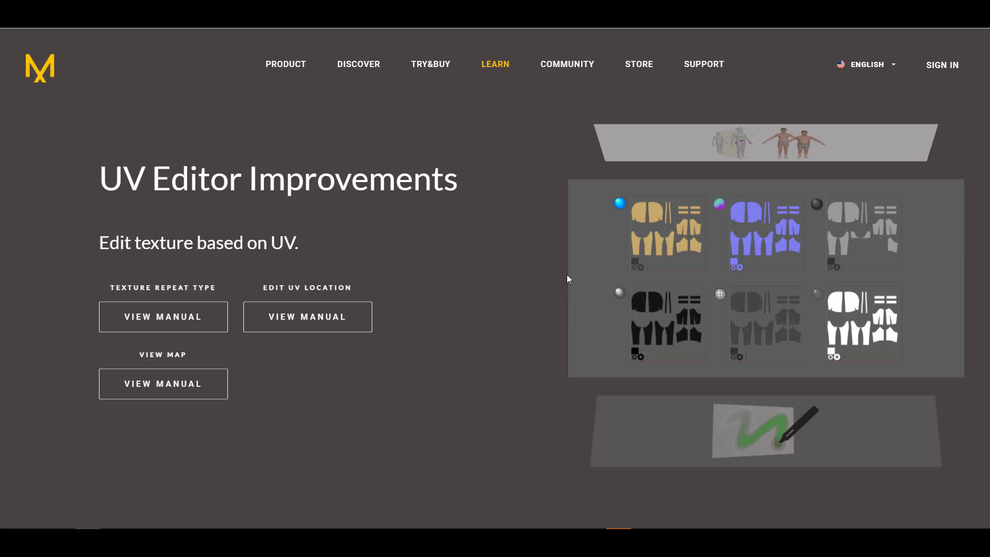
{"action": "scroll", "coordinate": [567, 274], "scroll_direction": "down", "scroll_amount": 1}
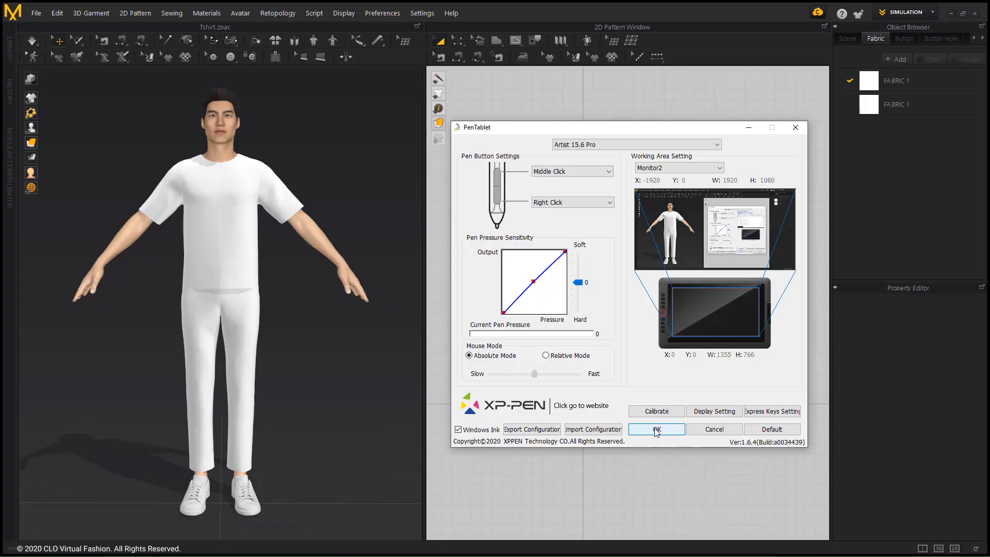
Step: Set the User Settings View Controls preset to XP Pen and orbit the avatar with the pen
{"action": "left_click", "coordinate": [656, 431]}
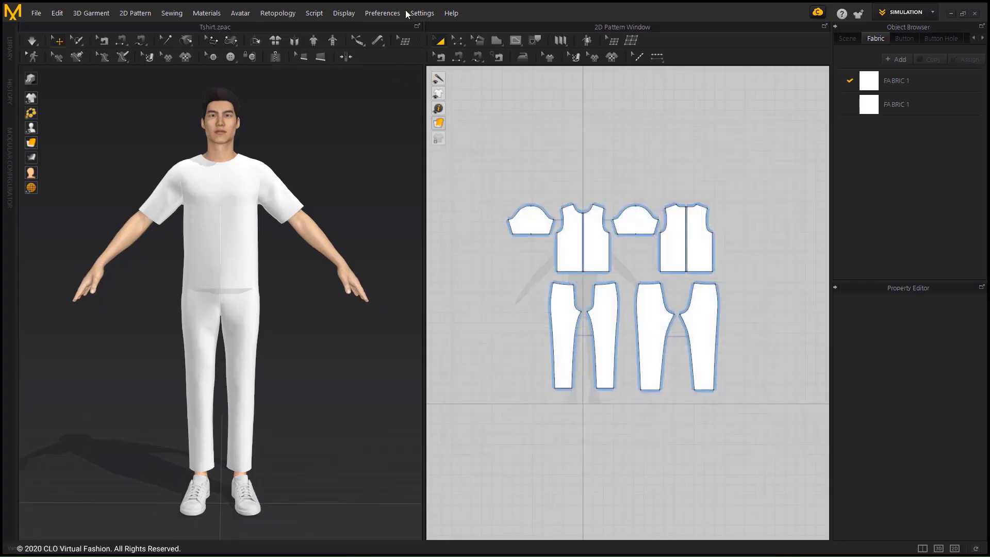
{"action": "left_click", "coordinate": [421, 13]}
{"action": "left_click", "coordinate": [417, 36]}
{"action": "left_click", "coordinate": [320, 107]}
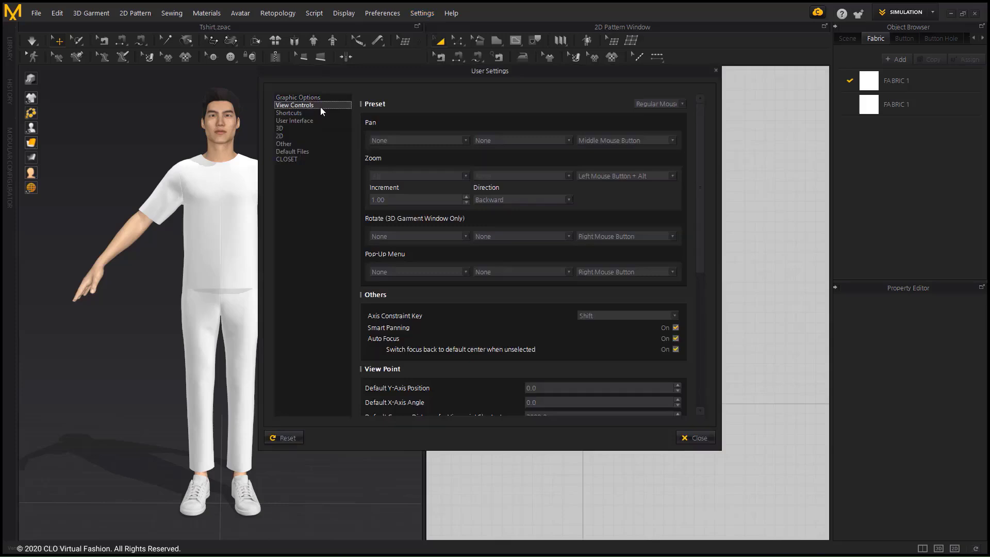
{"action": "left_click", "coordinate": [648, 103]}
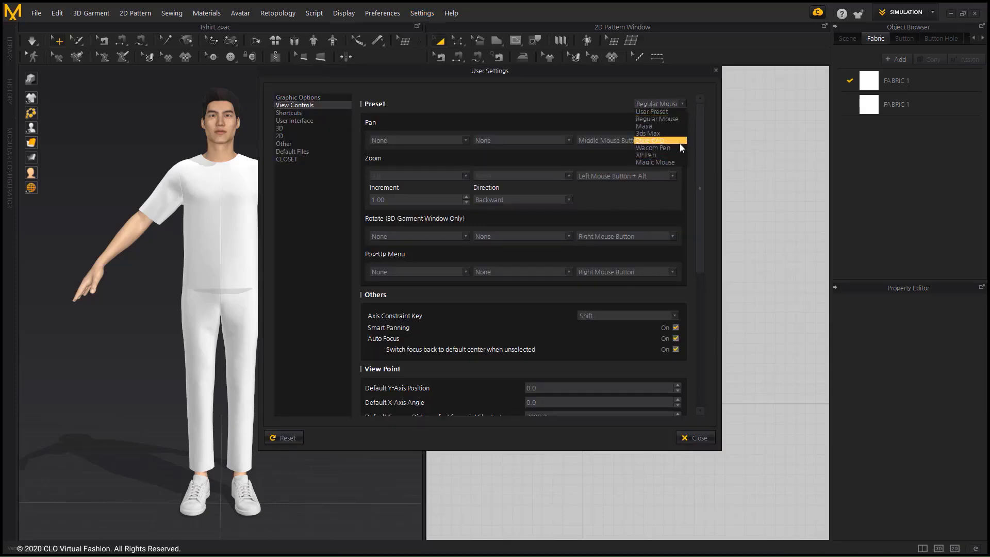
{"action": "left_click", "coordinate": [660, 155]}
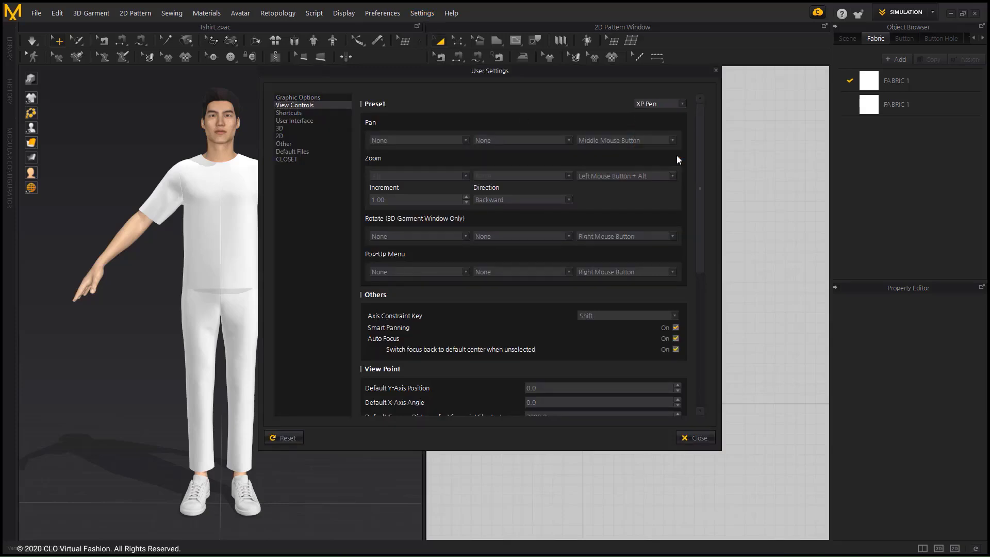
{"action": "left_click", "coordinate": [695, 438]}
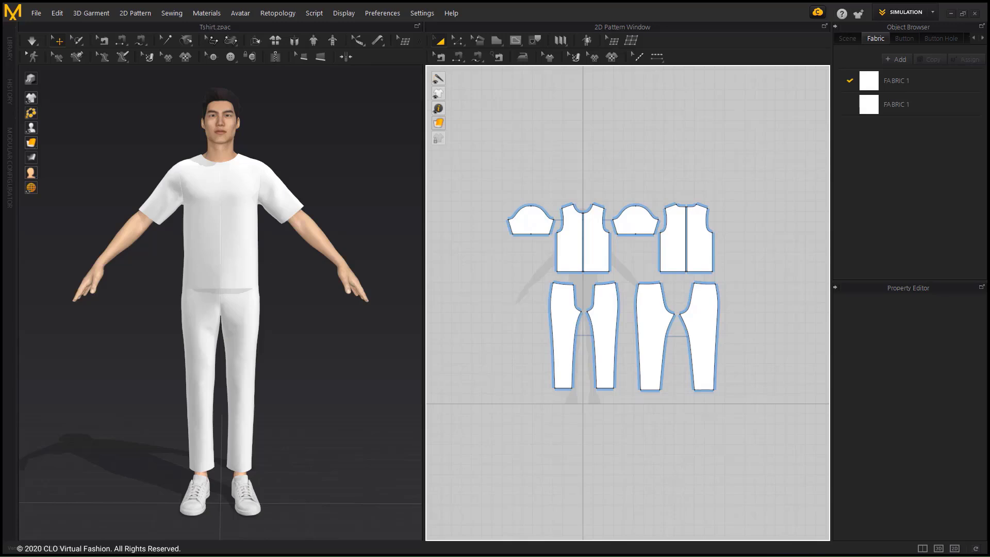
{"action": "mouse_move", "coordinate": [330, 323]}
{"action": "right_mouse_down"}
{"action": "mouse_move", "coordinate": [313, 303]}
{"action": "mouse_move", "coordinate": [326, 313]}
{"action": "right_mouse_up"}
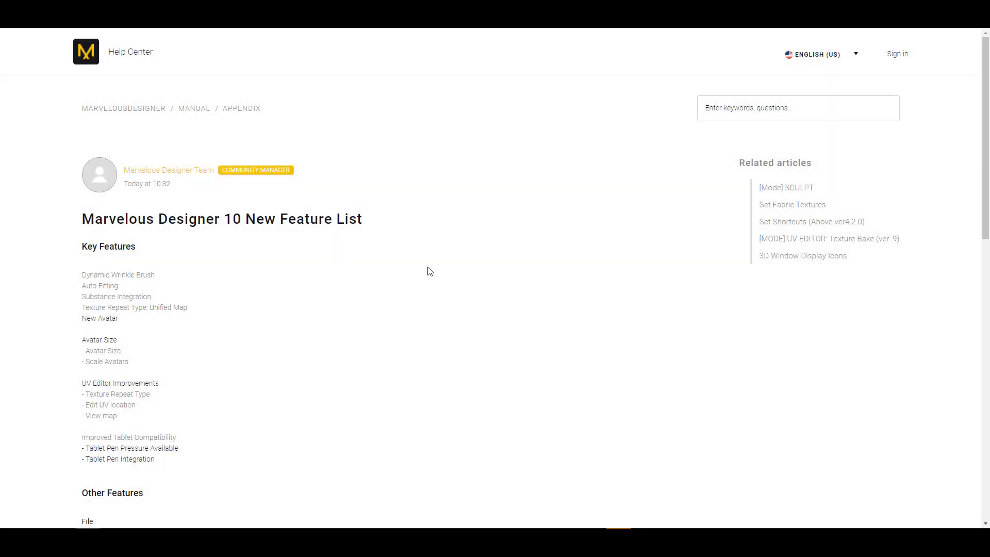
{"action": "scroll", "coordinate": [430, 271], "scroll_direction": "down", "scroll_amount": 5}
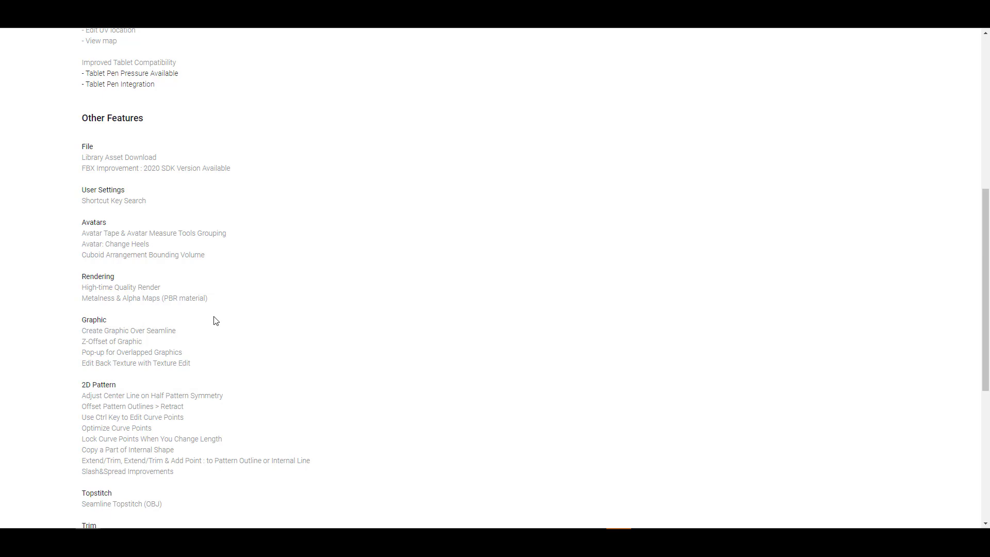
{"action": "scroll", "coordinate": [214, 320], "scroll_direction": "down", "scroll_amount": 1}
{"action": "scroll", "coordinate": [130, 233], "scroll_direction": "down", "scroll_amount": 1}
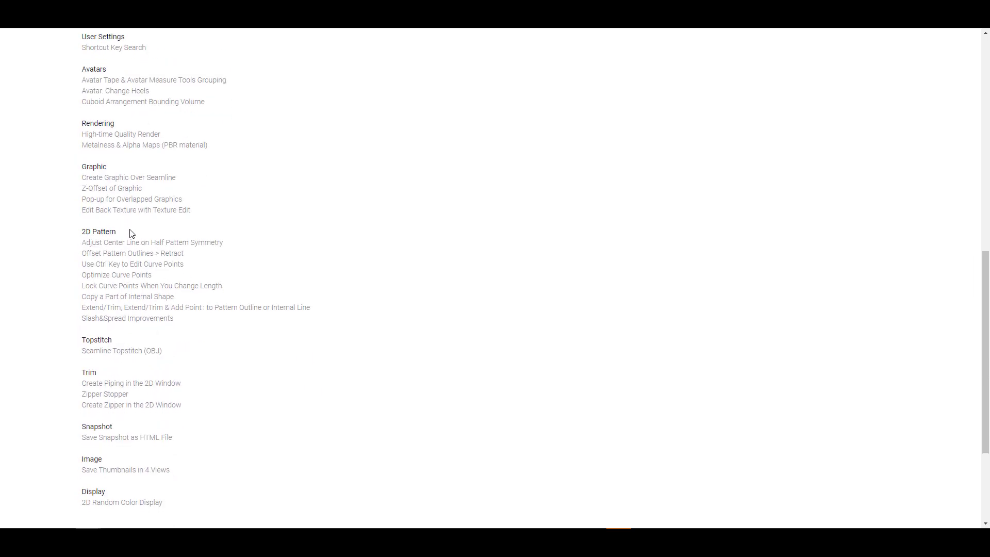
{"action": "scroll", "coordinate": [135, 240], "scroll_direction": "down", "scroll_amount": 2}
{"action": "scroll", "coordinate": [138, 256], "scroll_direction": "up", "scroll_amount": 1}
{"action": "scroll", "coordinate": [133, 348], "scroll_direction": "up", "scroll_amount": 1}
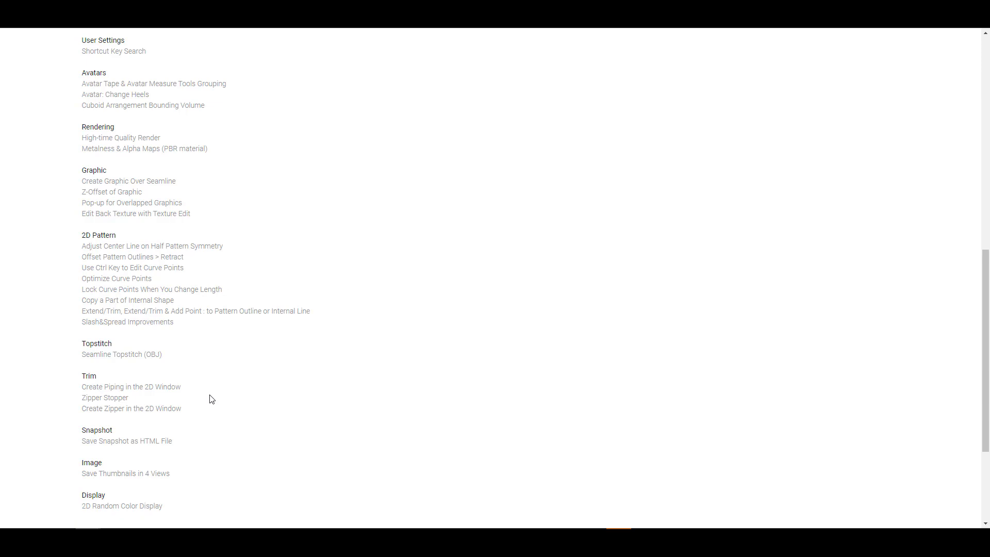
{"action": "scroll", "coordinate": [243, 335], "scroll_direction": "up", "scroll_amount": 2}
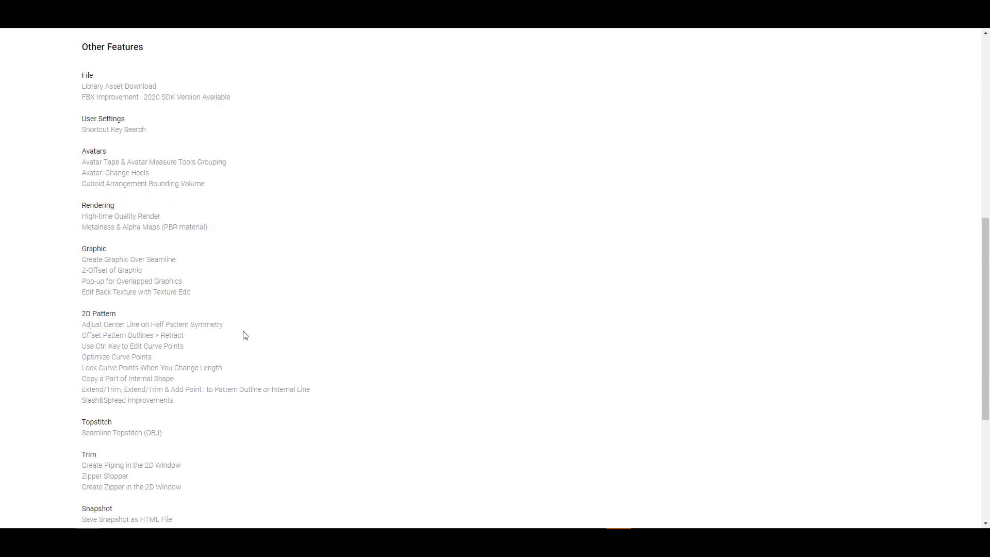
{"action": "scroll", "coordinate": [248, 330], "scroll_direction": "up", "scroll_amount": 5}
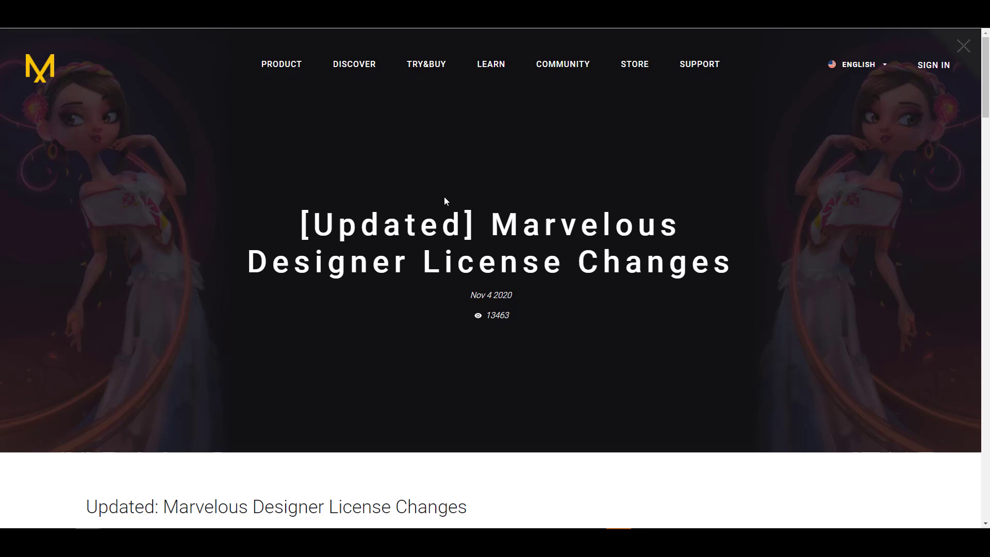
{"action": "scroll", "coordinate": [444, 196], "scroll_direction": "down", "scroll_amount": 4}
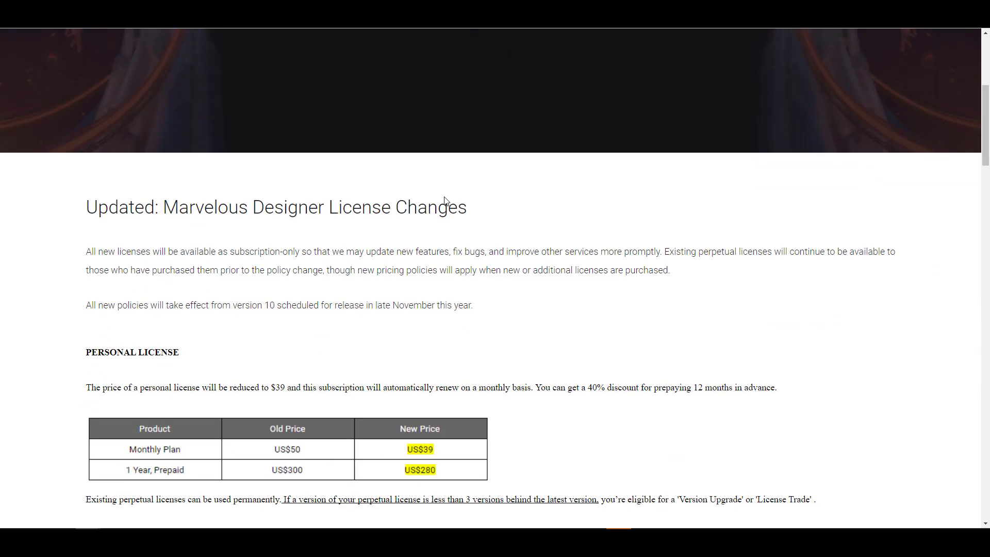
{"action": "scroll", "coordinate": [464, 200], "scroll_direction": "up", "scroll_amount": 2}
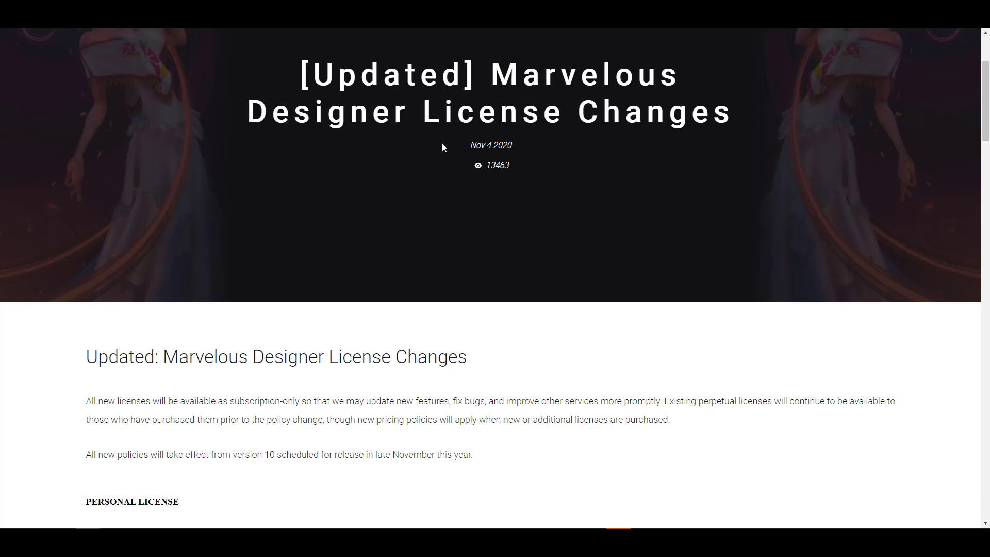
{"action": "scroll", "coordinate": [422, 153], "scroll_direction": "down", "scroll_amount": 3}
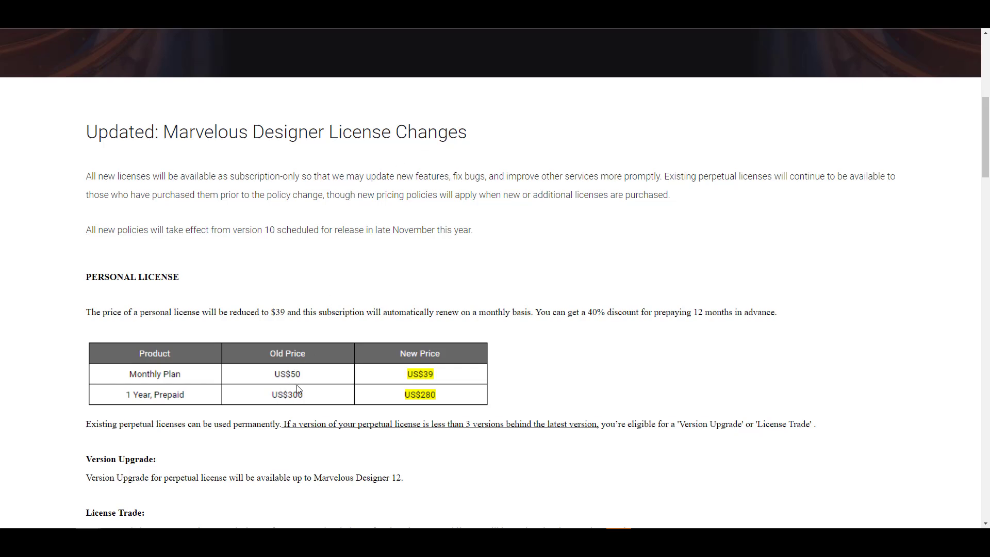
{"action": "scroll", "coordinate": [429, 309], "scroll_direction": "down", "scroll_amount": 3}
{"action": "scroll", "coordinate": [427, 255], "scroll_direction": "up", "scroll_amount": 1}
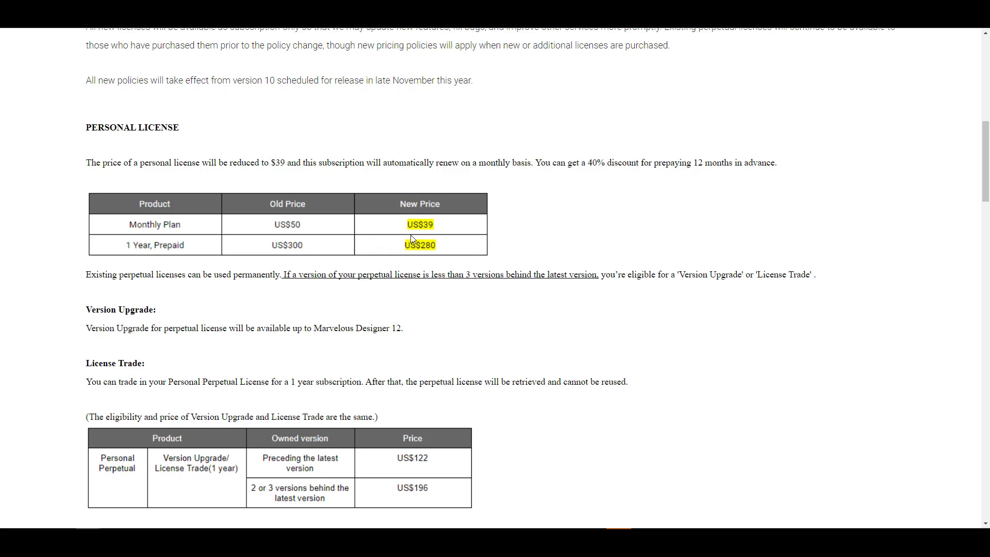
{"action": "scroll", "coordinate": [474, 227], "scroll_direction": "down", "scroll_amount": 4}
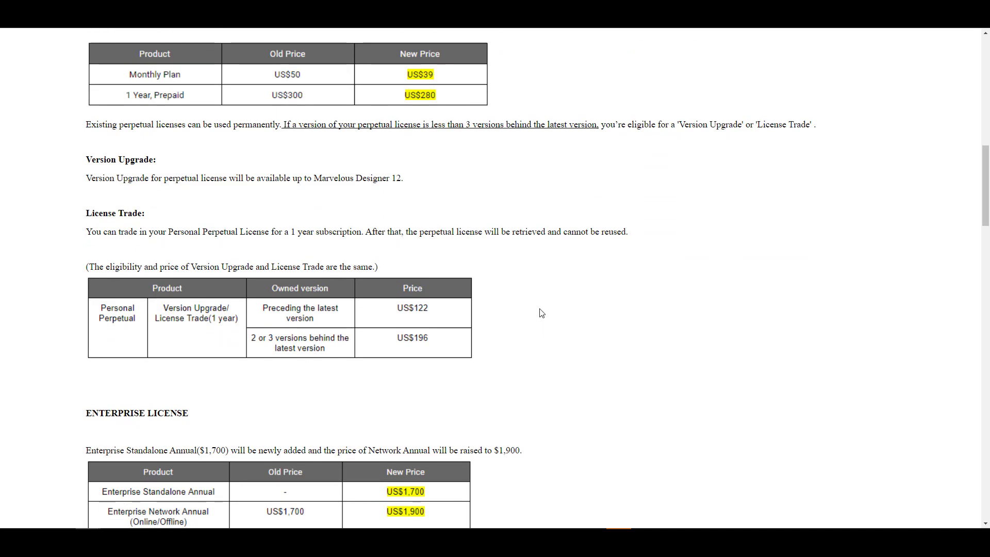
{"action": "scroll", "coordinate": [368, 165], "scroll_direction": "down", "scroll_amount": 2}
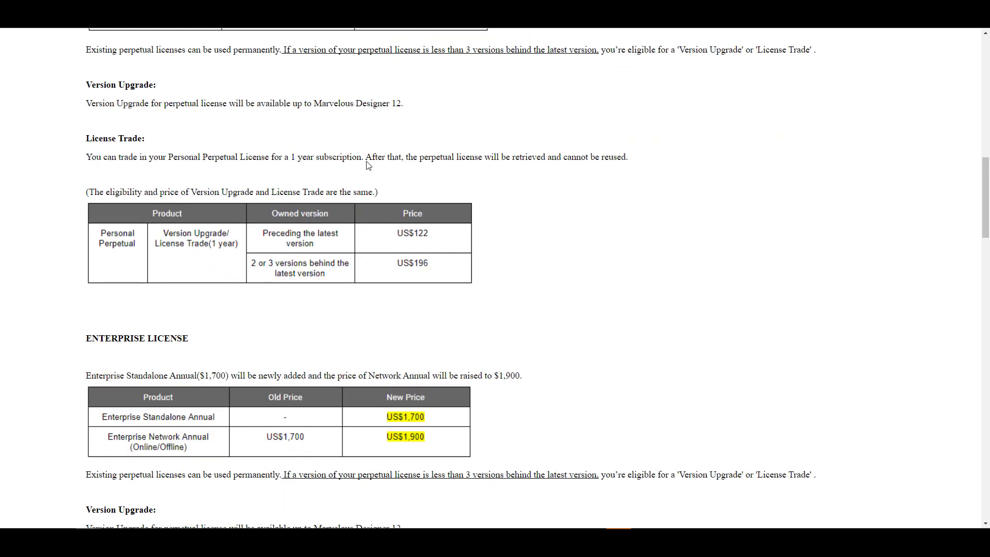
{"action": "scroll", "coordinate": [367, 163], "scroll_direction": "up", "scroll_amount": 2}
{"action": "scroll", "coordinate": [372, 166], "scroll_direction": "up", "scroll_amount": 2}
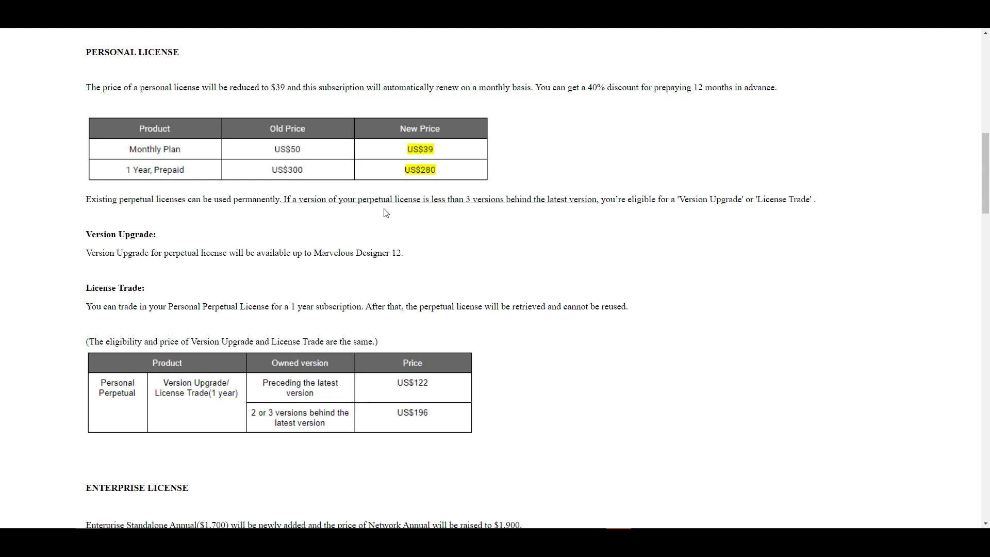
{"action": "scroll", "coordinate": [521, 223], "scroll_direction": "up", "scroll_amount": 2}
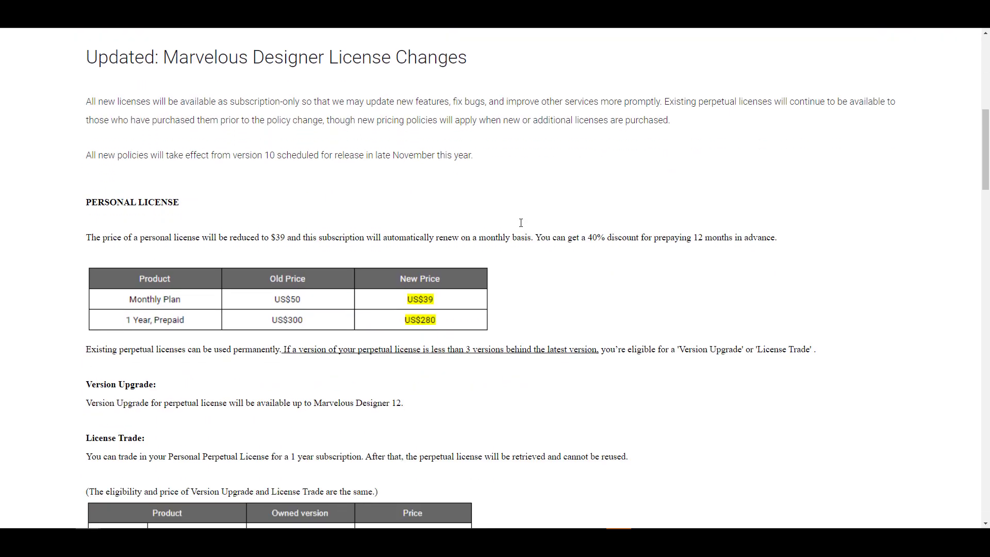
{"action": "scroll", "coordinate": [521, 222], "scroll_direction": "down", "scroll_amount": 5}
{"action": "scroll", "coordinate": [521, 224], "scroll_direction": "down", "scroll_amount": 3}
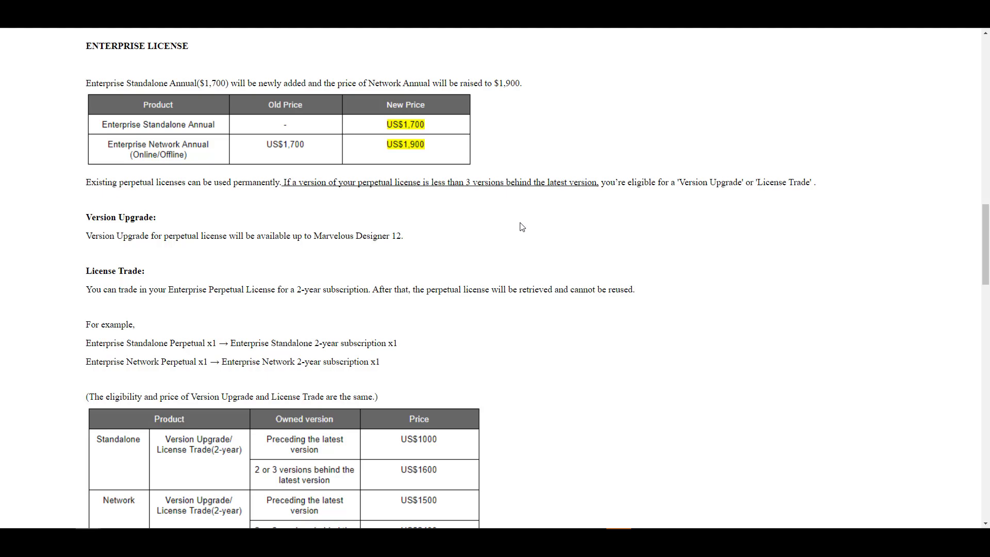
{"action": "scroll", "coordinate": [521, 227], "scroll_direction": "up", "scroll_amount": 1}
{"action": "scroll", "coordinate": [520, 226], "scroll_direction": "up", "scroll_amount": 2}
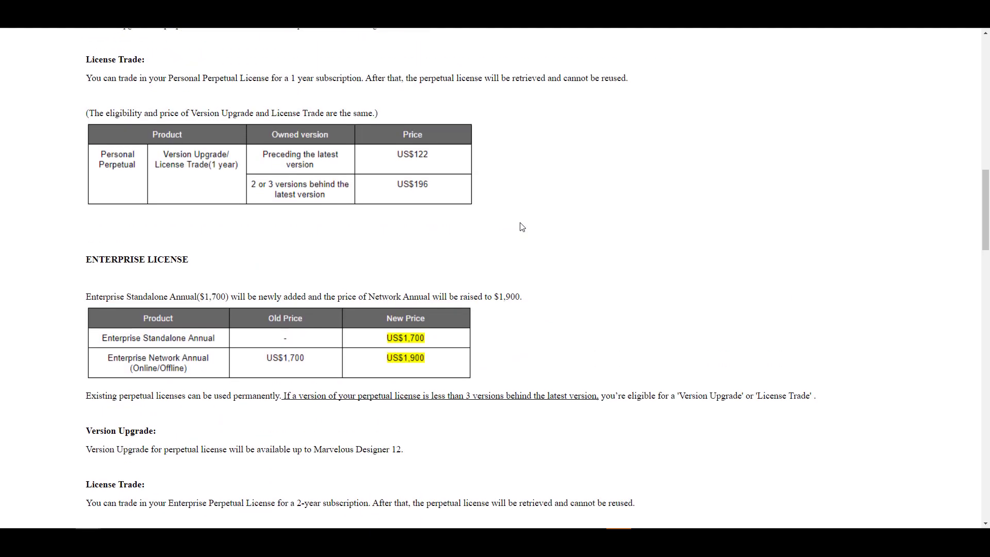
{"action": "scroll", "coordinate": [520, 226], "scroll_direction": "down", "scroll_amount": 6}
{"action": "scroll", "coordinate": [521, 227], "scroll_direction": "down", "scroll_amount": 3}
{"action": "scroll", "coordinate": [520, 224], "scroll_direction": "down", "scroll_amount": 4}
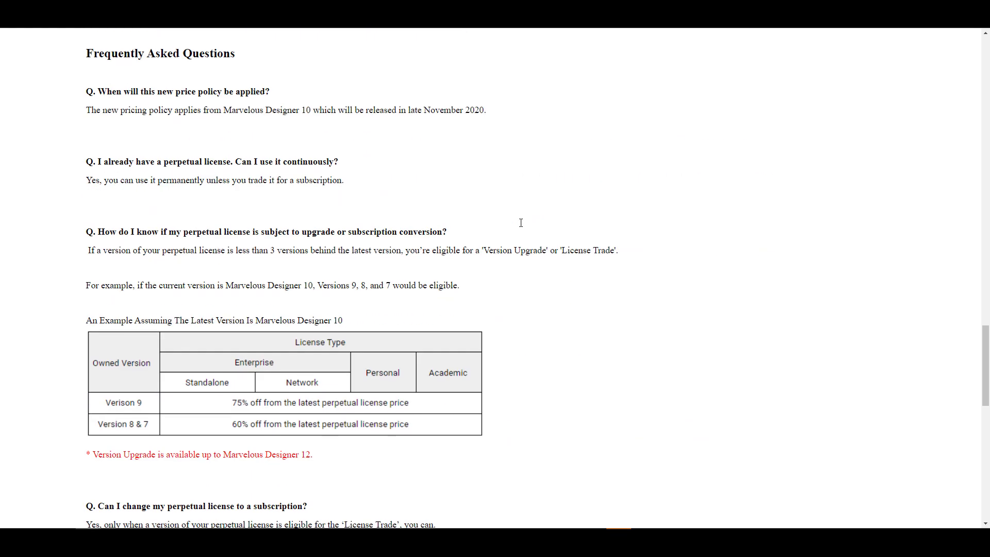
{"action": "scroll", "coordinate": [520, 223], "scroll_direction": "down", "scroll_amount": 1}
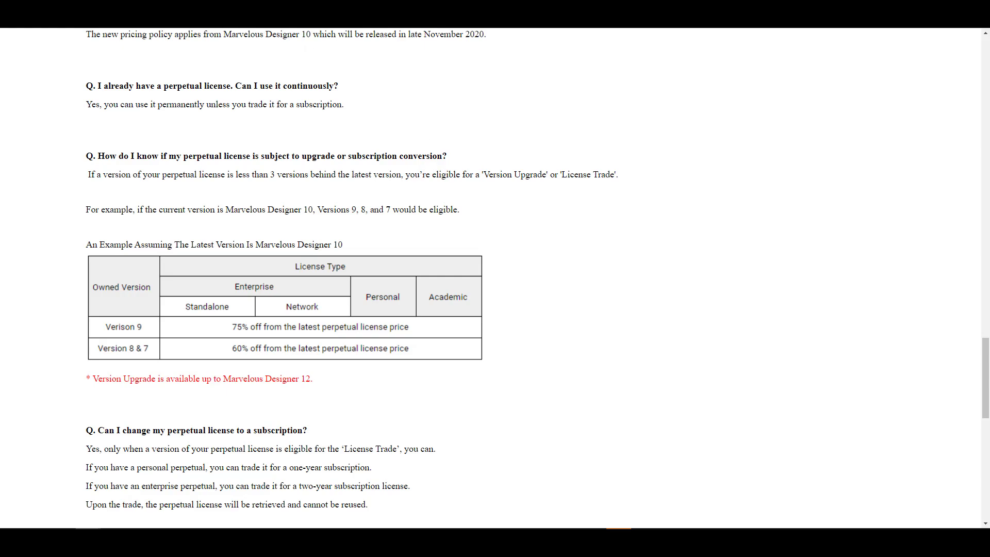
{"action": "scroll", "coordinate": [471, 266], "scroll_direction": "down", "scroll_amount": 4}
{"action": "scroll", "coordinate": [467, 298], "scroll_direction": "down", "scroll_amount": 1}
{"action": "scroll", "coordinate": [466, 301], "scroll_direction": "up", "scroll_amount": 6}
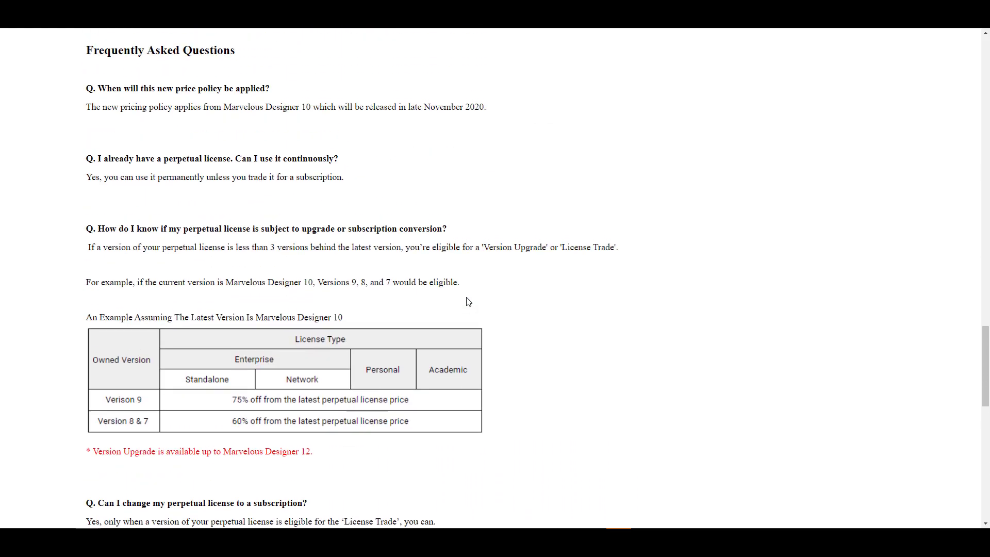
{"action": "scroll", "coordinate": [467, 301], "scroll_direction": "up", "scroll_amount": 6}
{"action": "scroll", "coordinate": [467, 303], "scroll_direction": "up", "scroll_amount": 6}
{"action": "scroll", "coordinate": [467, 302], "scroll_direction": "up", "scroll_amount": 6}
{"action": "scroll", "coordinate": [466, 302], "scroll_direction": "up", "scroll_amount": 6}
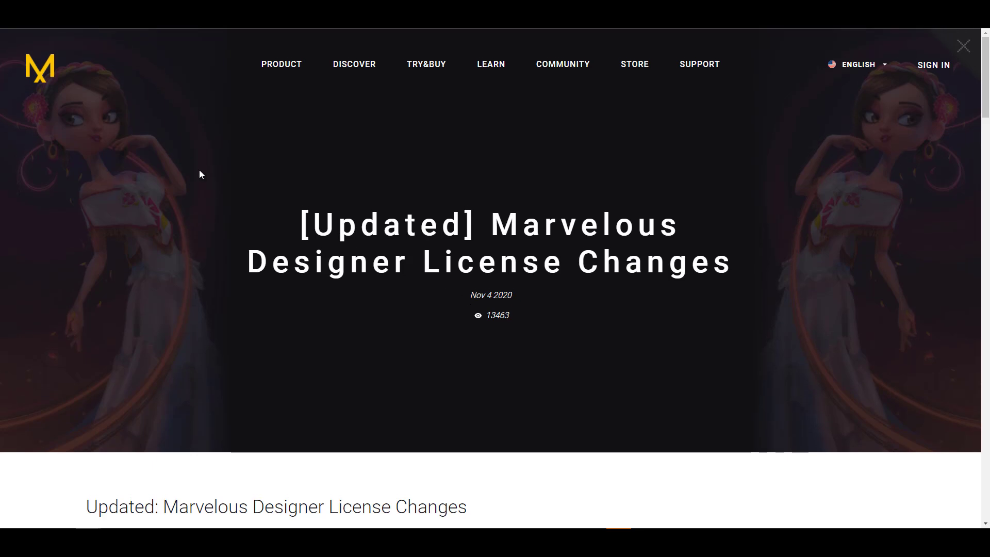
Step: Go back twice in the browser to the Marvelous Designer 10 New Feature List
{"action": "key", "text": "alt+Left"}
{"action": "scroll", "coordinate": [334, 303], "scroll_direction": "up", "scroll_amount": 1}
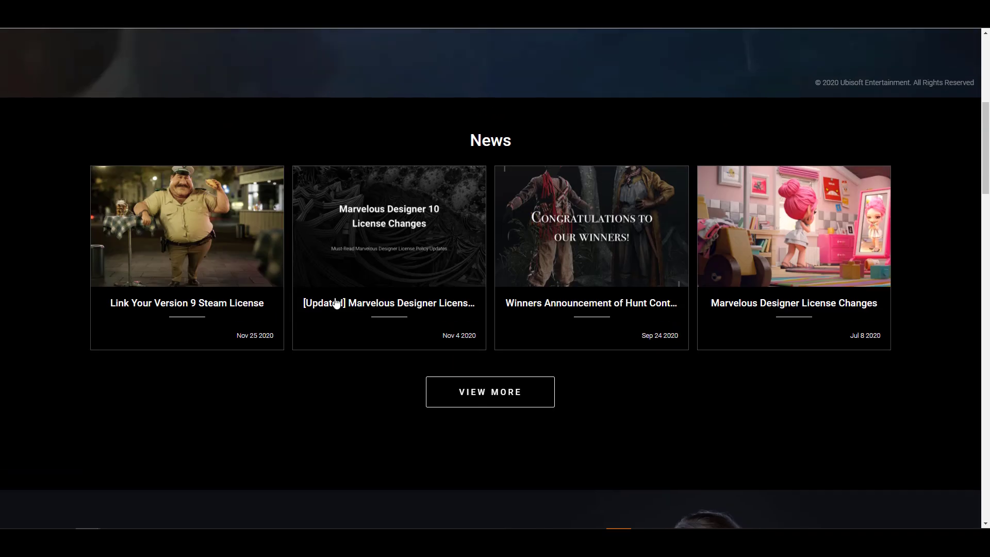
{"action": "scroll", "coordinate": [334, 303], "scroll_direction": "up", "scroll_amount": 5}
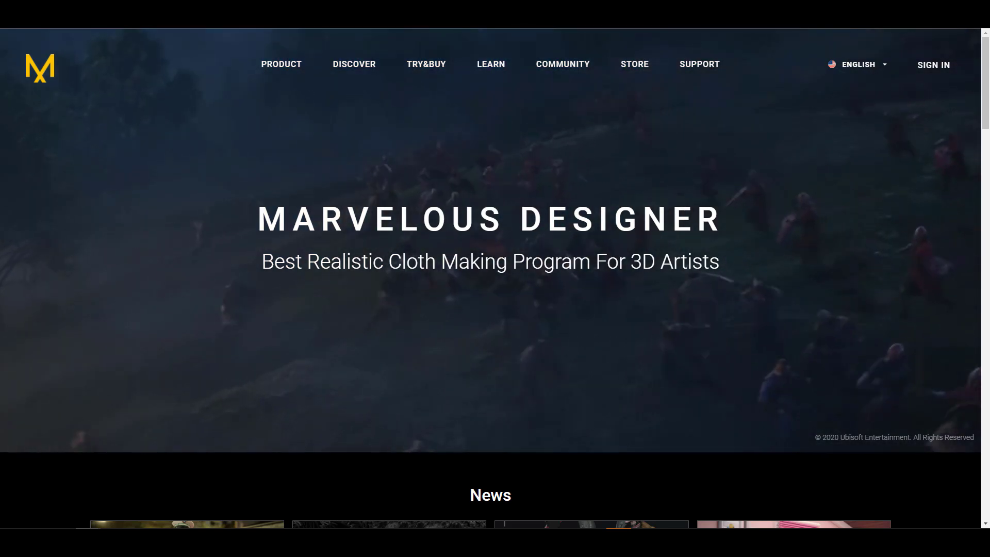
{"action": "key", "text": "alt+Left"}
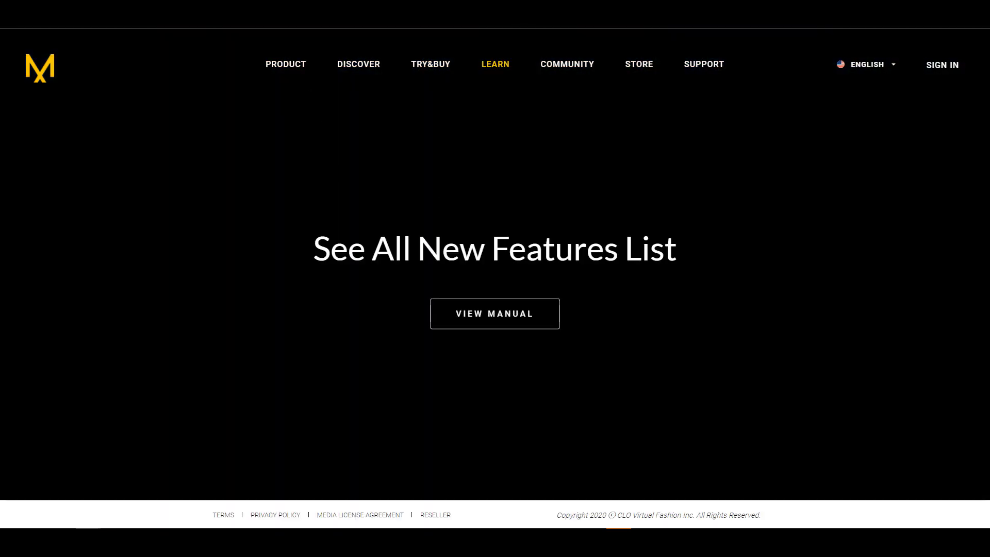
{"action": "scroll", "coordinate": [387, 274], "scroll_direction": "down", "scroll_amount": 2}
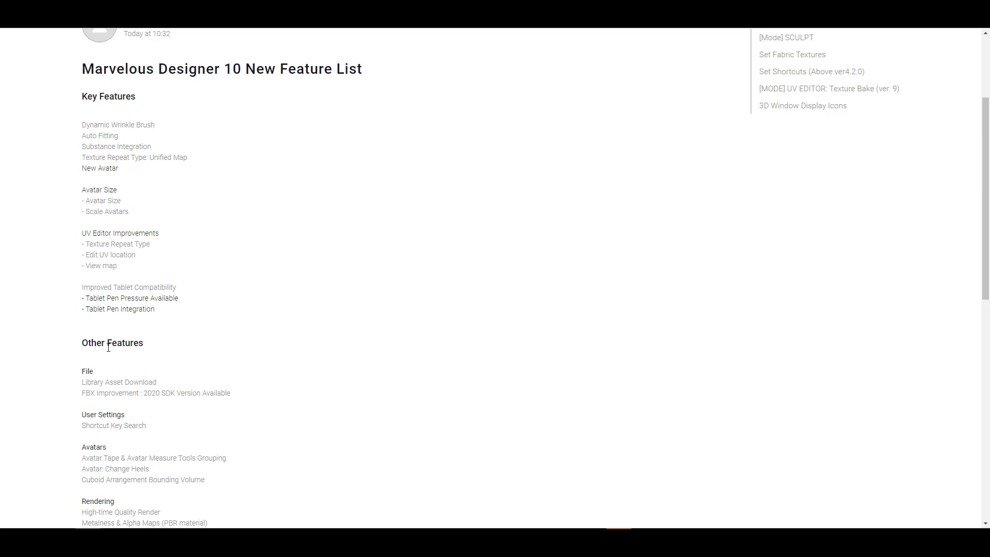
{"action": "scroll", "coordinate": [434, 226], "scroll_direction": "up", "scroll_amount": 2}
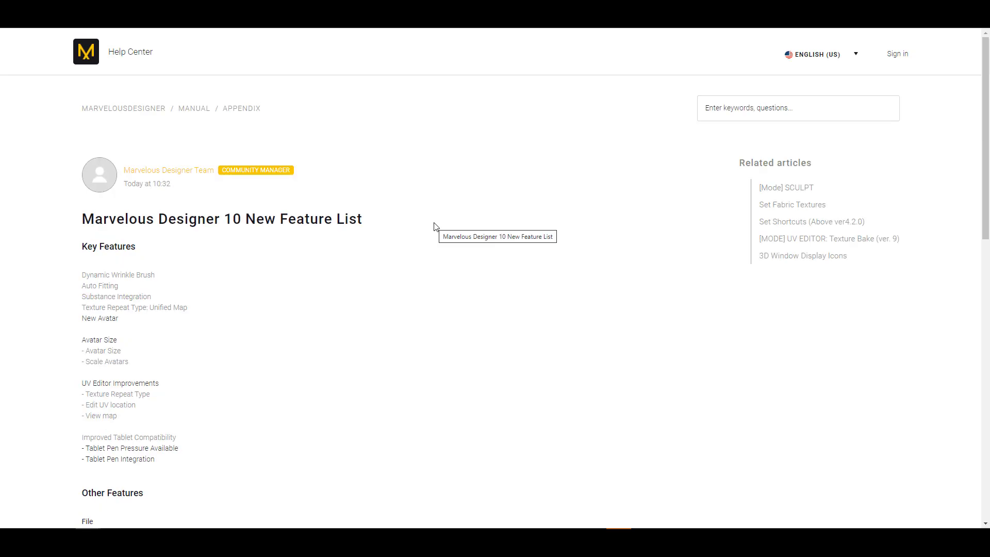